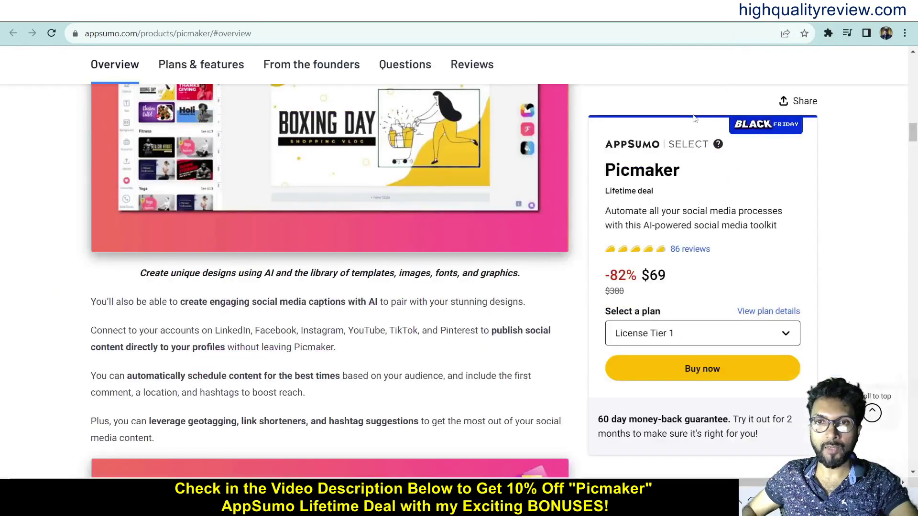
- Scroll the AppSumo Picmaker page past TL;DR and Overview to the Plans & features section
{"action": "scroll", "coordinate": [699, 271], "scroll_direction": "up", "scroll_amount": 5}
{"action": "scroll", "coordinate": [699, 271], "scroll_direction": "up", "scroll_amount": 15}
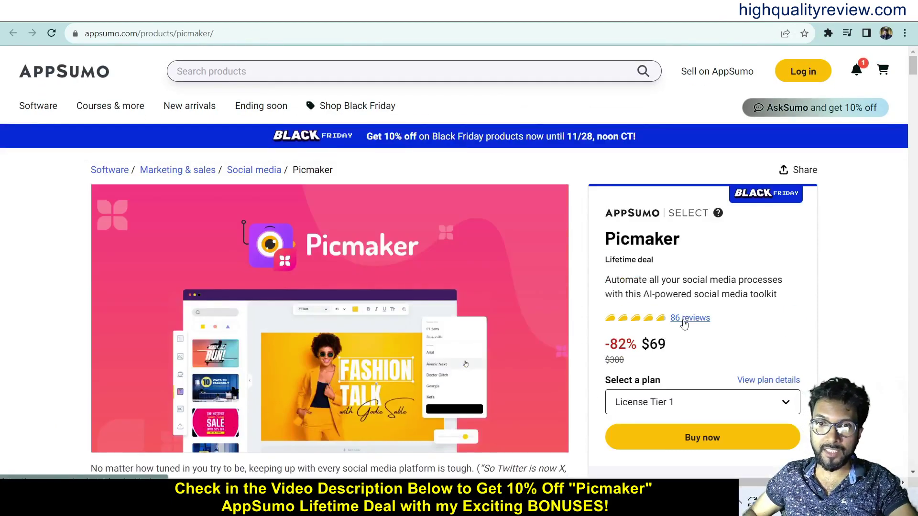
{"action": "scroll", "coordinate": [584, 338], "scroll_direction": "down", "scroll_amount": 2}
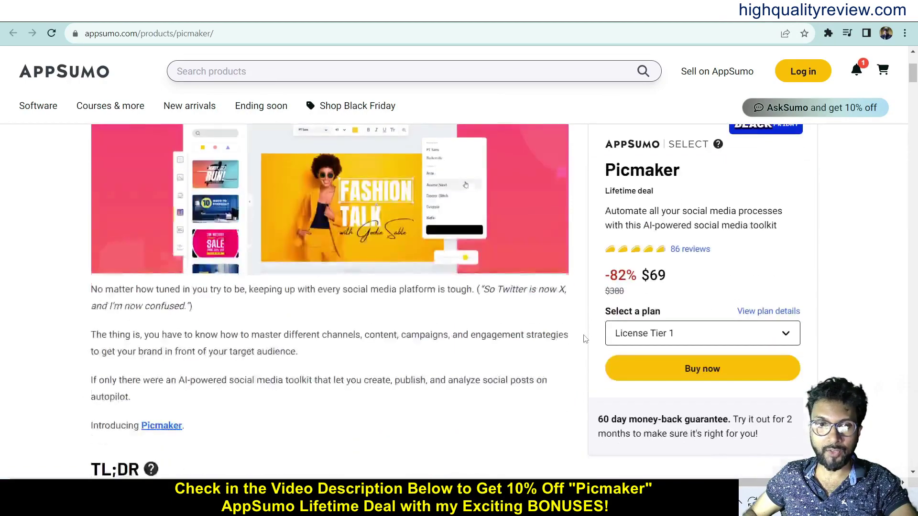
{"action": "scroll", "coordinate": [585, 339], "scroll_direction": "down", "scroll_amount": 5}
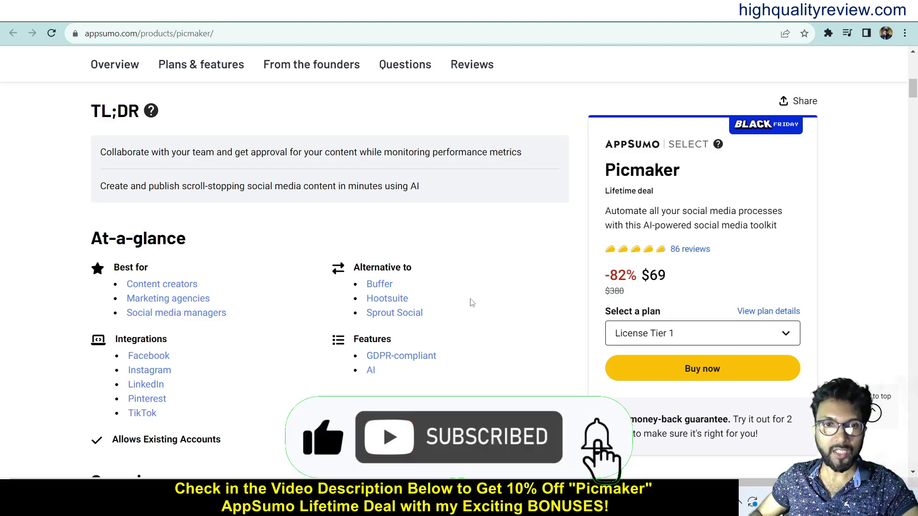
{"action": "scroll", "coordinate": [483, 305], "scroll_direction": "down", "scroll_amount": 20}
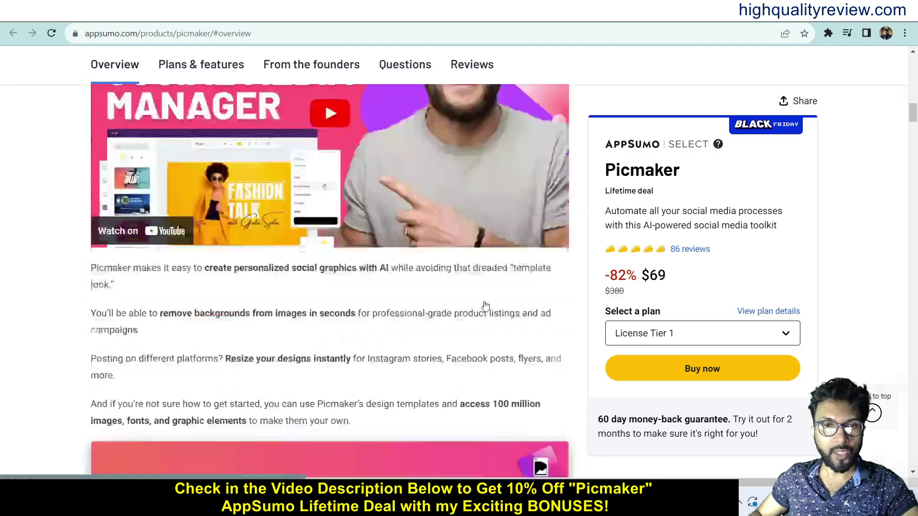
{"action": "scroll", "coordinate": [485, 306], "scroll_direction": "down", "scroll_amount": 15}
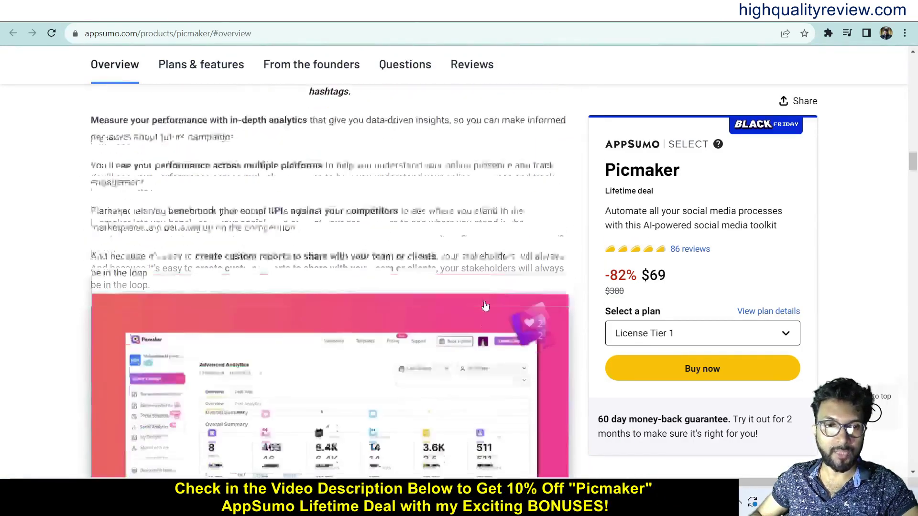
{"action": "scroll", "coordinate": [485, 306], "scroll_direction": "down", "scroll_amount": 10}
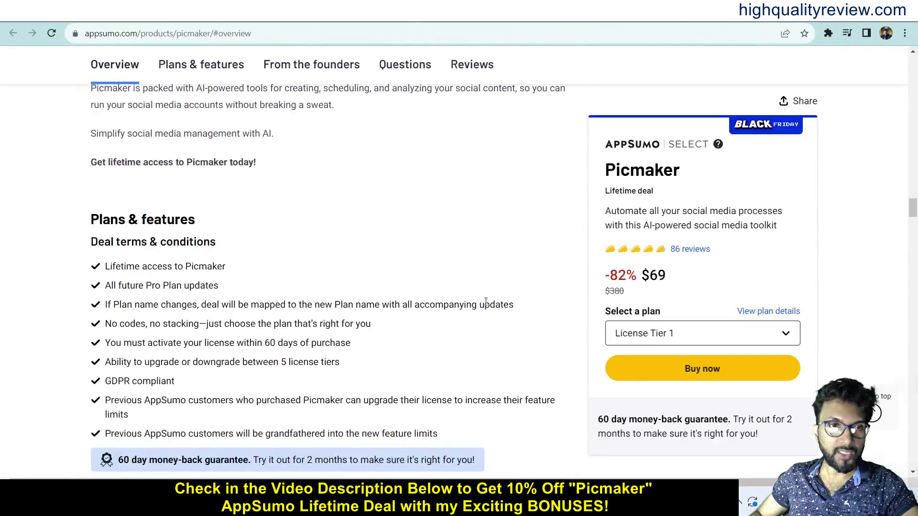
{"action": "scroll", "coordinate": [449, 311], "scroll_direction": "down", "scroll_amount": 6}
{"action": "scroll", "coordinate": [296, 276], "scroll_direction": "up", "scroll_amount": 4}
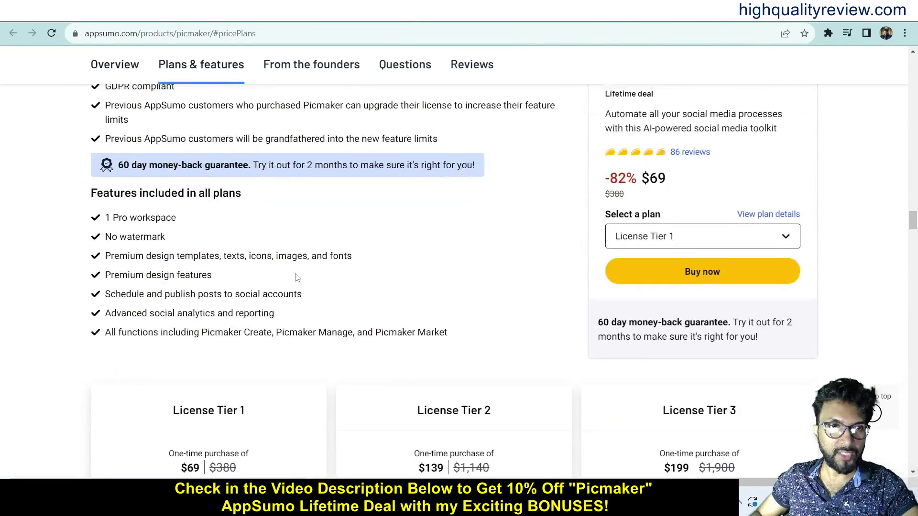
{"action": "scroll", "coordinate": [297, 277], "scroll_direction": "down", "scroll_amount": 1}
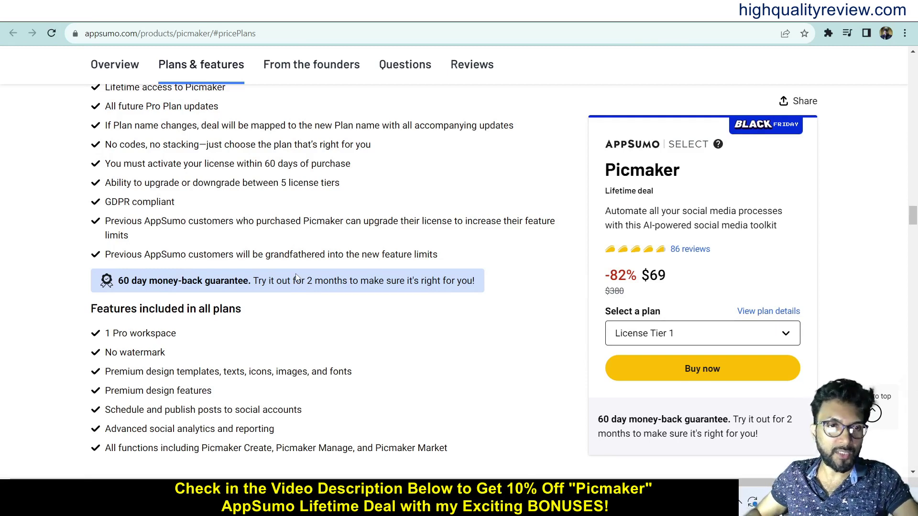
- Compare License Tiers 1–3 ($69, $139, $199) and confirm Tiers 4 and 5 in the dropdown
{"action": "scroll", "coordinate": [207, 332], "scroll_direction": "down", "scroll_amount": 10}
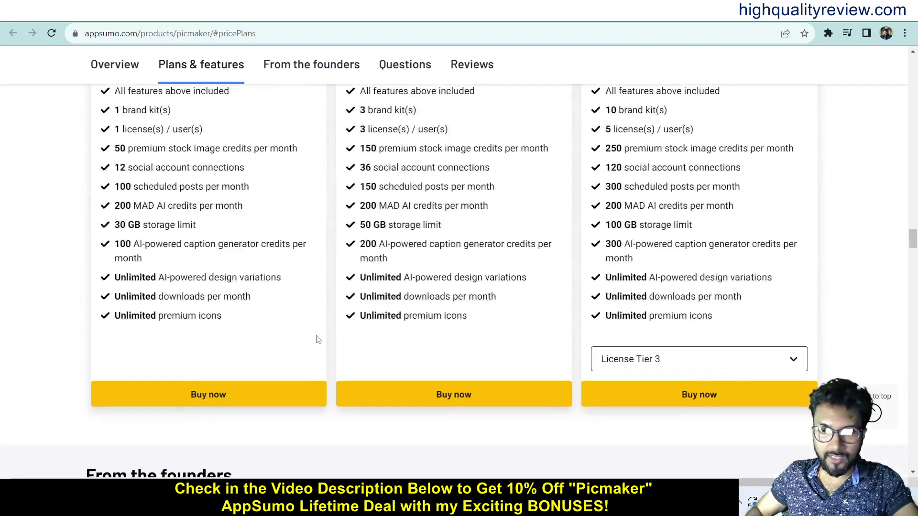
{"action": "left_click", "coordinate": [729, 367]}
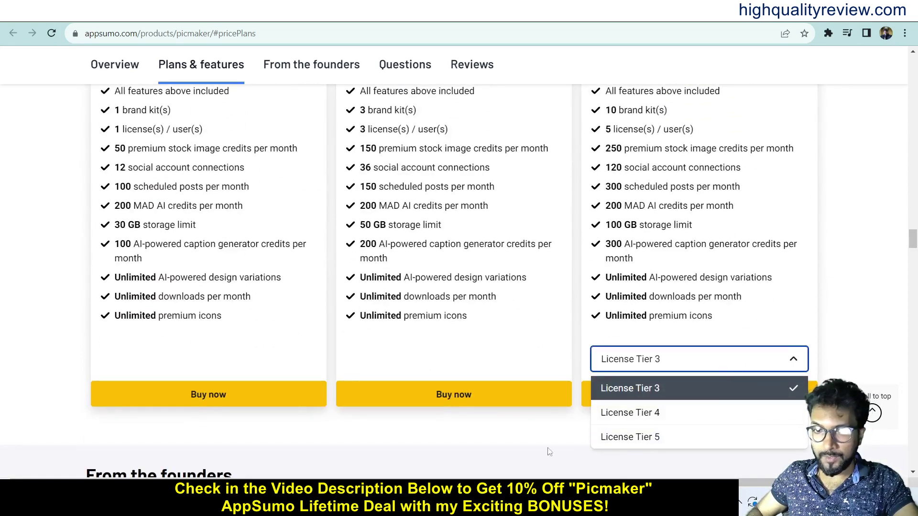
{"action": "left_click", "coordinate": [490, 452]}
{"action": "scroll", "coordinate": [383, 287], "scroll_direction": "up", "scroll_amount": 5}
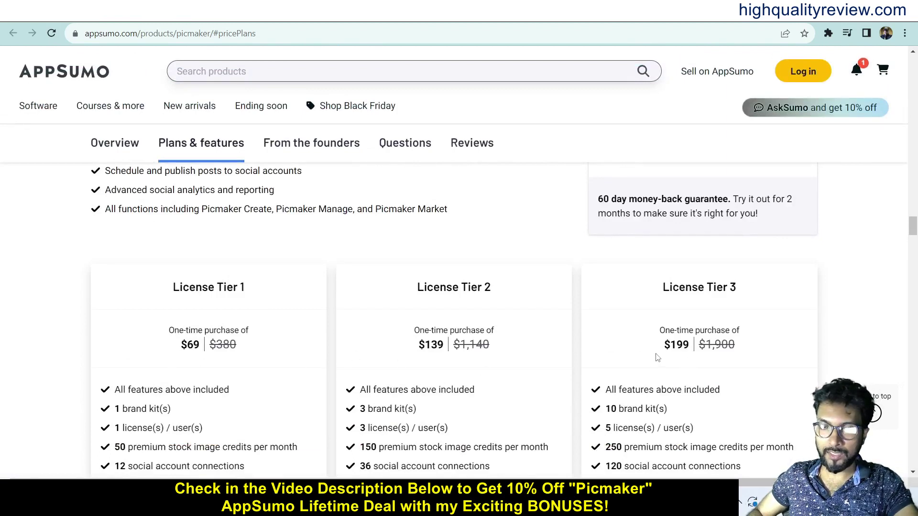
{"action": "scroll", "coordinate": [657, 358], "scroll_direction": "down", "scroll_amount": 2}
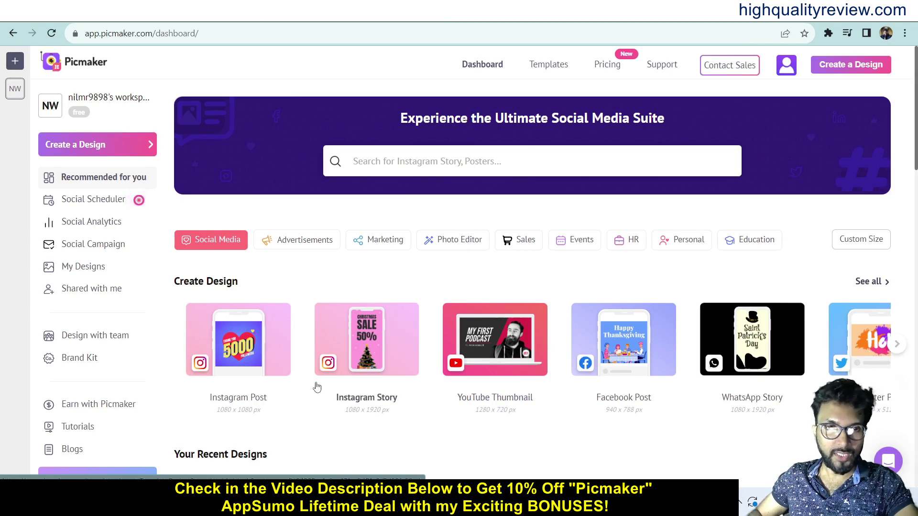
- Browse the Advertisements, Marketing, Photo Editor, Sales, Cards and Education categories, then return to Social Media
{"action": "scroll", "coordinate": [286, 297], "scroll_direction": "down", "scroll_amount": 2}
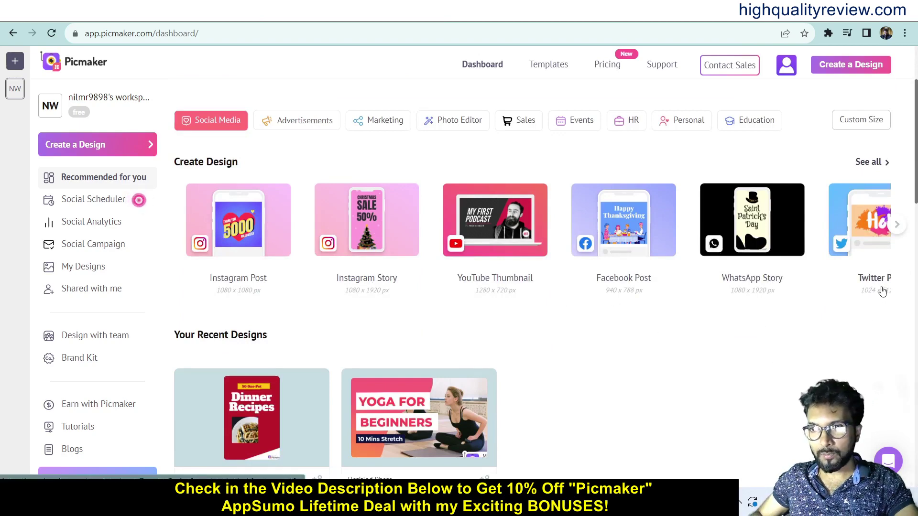
{"action": "scroll", "coordinate": [685, 369], "scroll_direction": "up", "scroll_amount": 2}
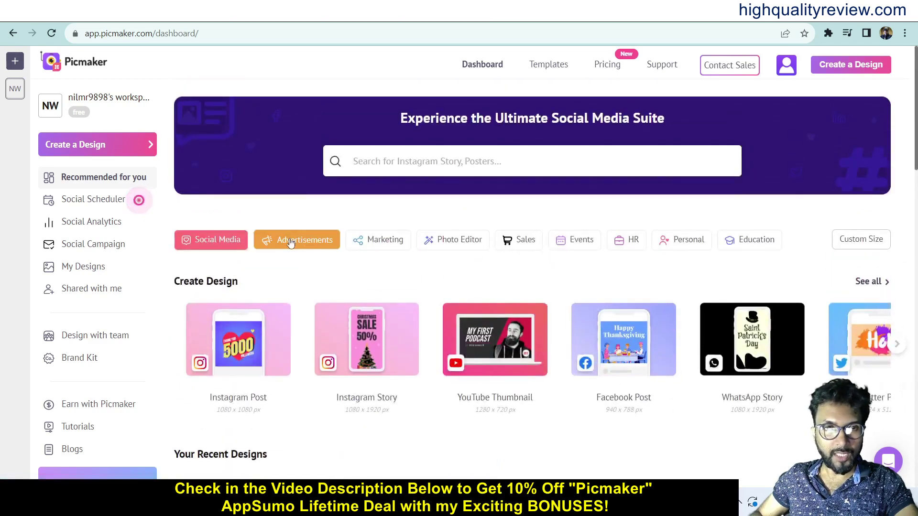
{"action": "left_click", "coordinate": [291, 243]}
{"action": "left_click", "coordinate": [379, 241]}
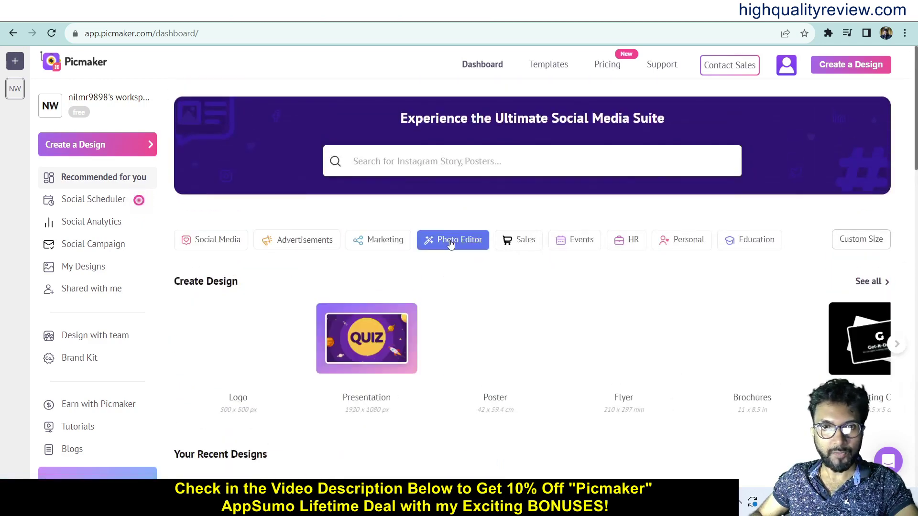
{"action": "left_click", "coordinate": [460, 246]}
{"action": "left_click", "coordinate": [519, 242]}
{"action": "left_click", "coordinate": [576, 241]}
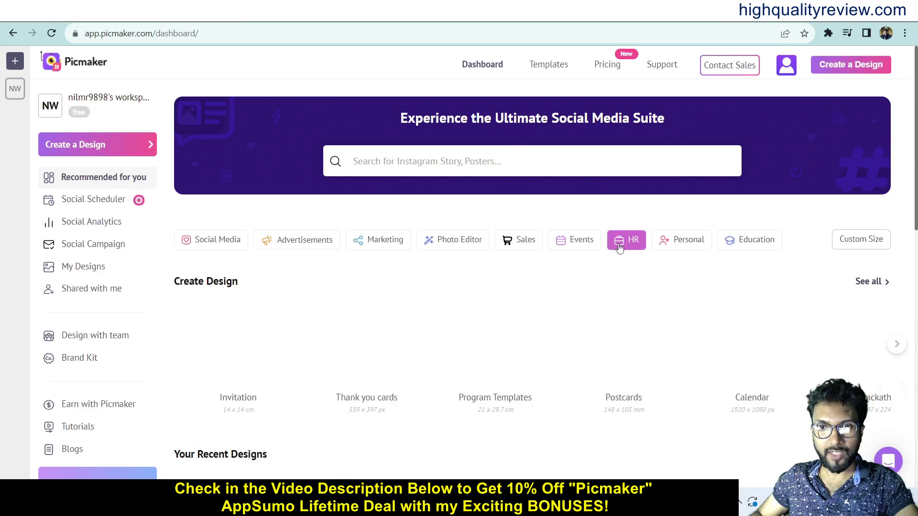
{"action": "left_click", "coordinate": [754, 242]}
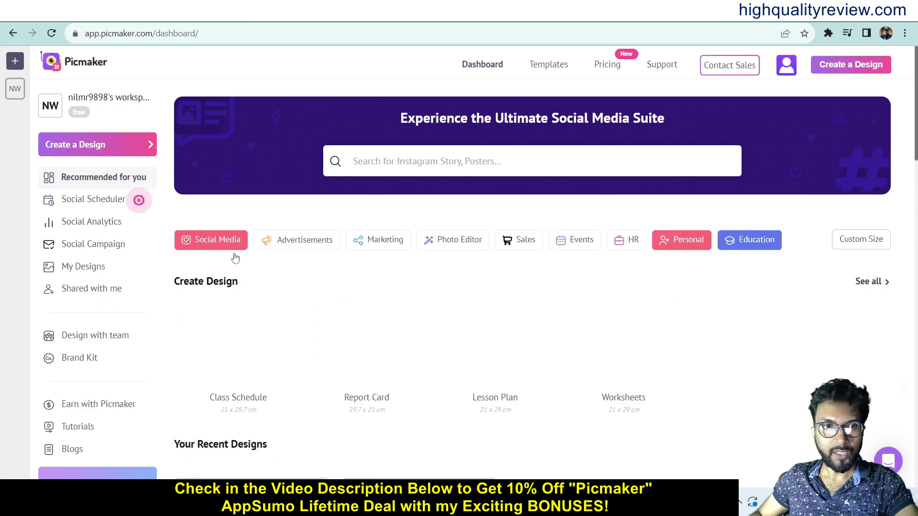
{"action": "left_click", "coordinate": [216, 243]}
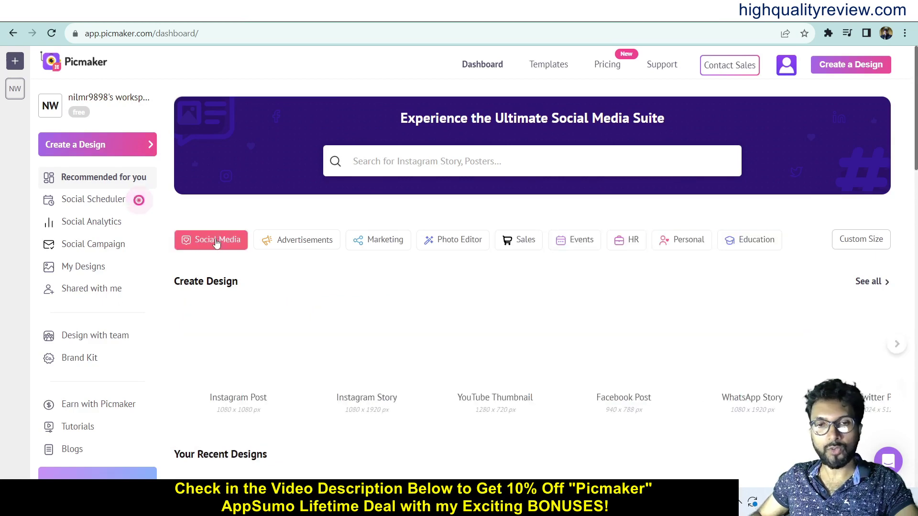
- Check Recent Designs and bring up the template search suggestions
{"action": "scroll", "coordinate": [428, 381], "scroll_direction": "down", "scroll_amount": 3}
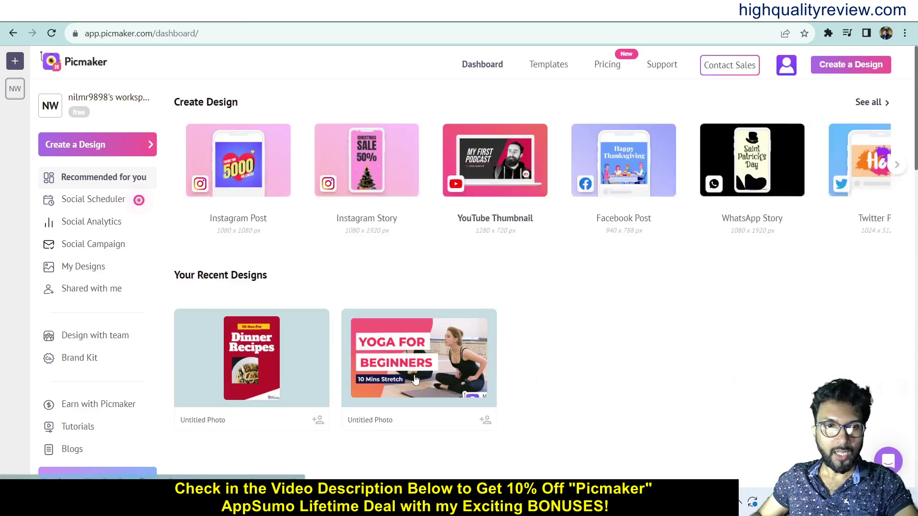
{"action": "scroll", "coordinate": [415, 379], "scroll_direction": "down", "scroll_amount": 2}
{"action": "scroll", "coordinate": [411, 379], "scroll_direction": "up", "scroll_amount": 5}
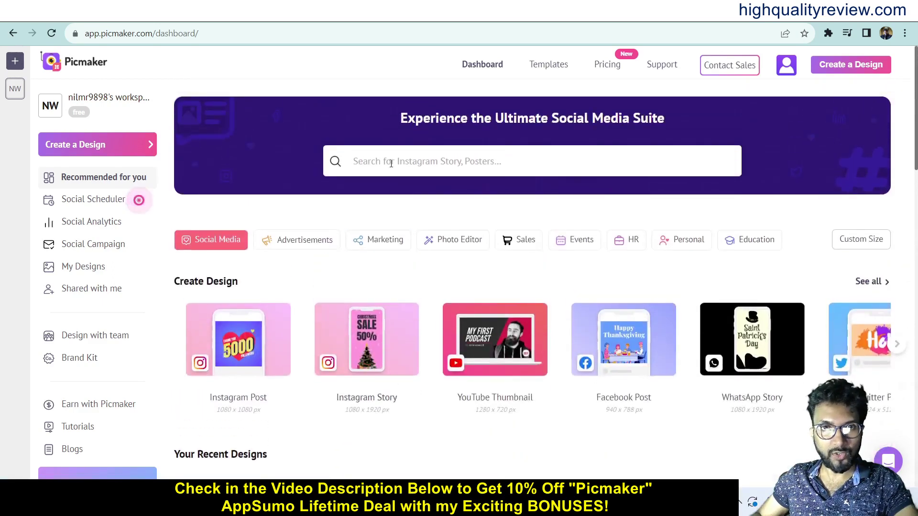
{"action": "left_click", "coordinate": [391, 162]}
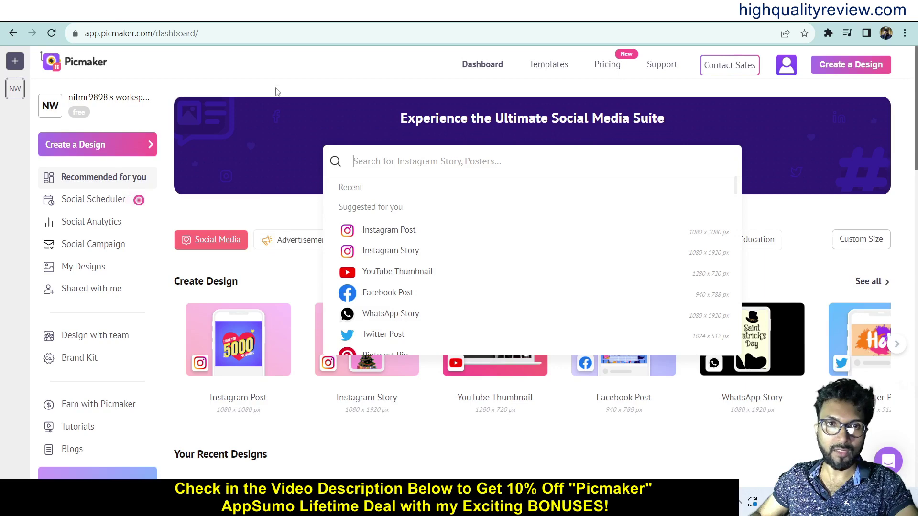
- Create a new blank YouTube Thumbnail design from the sidebar's Create a Design menu
{"action": "left_click", "coordinate": [146, 145]}
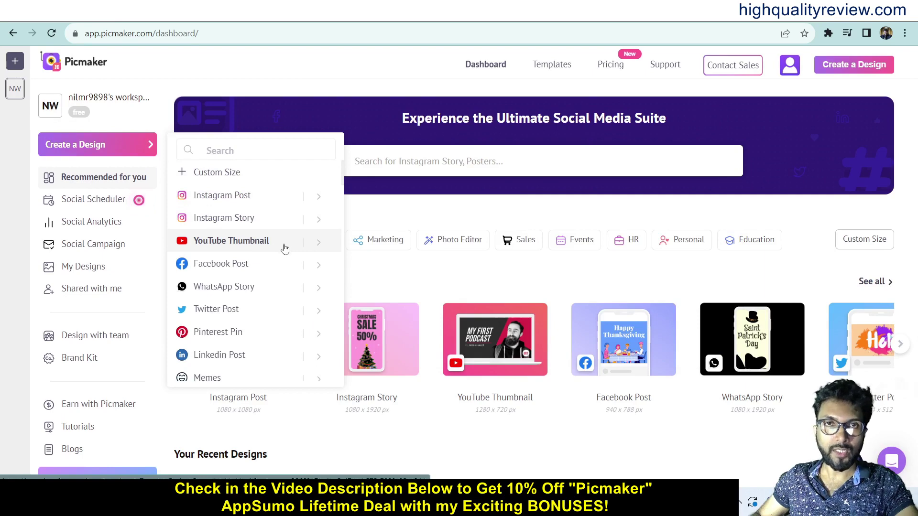
{"action": "left_click", "coordinate": [218, 243]}
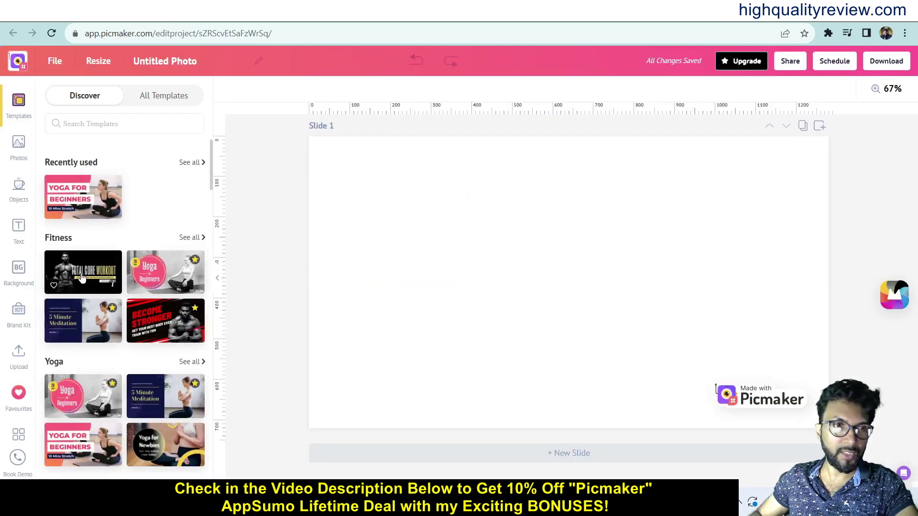
- Apply the 'Lorem Ipsum Dolor Sit' wooden-table Food template to Slide 1
{"action": "scroll", "coordinate": [95, 344], "scroll_direction": "down", "scroll_amount": 3}
{"action": "scroll", "coordinate": [100, 370], "scroll_direction": "down", "scroll_amount": 3}
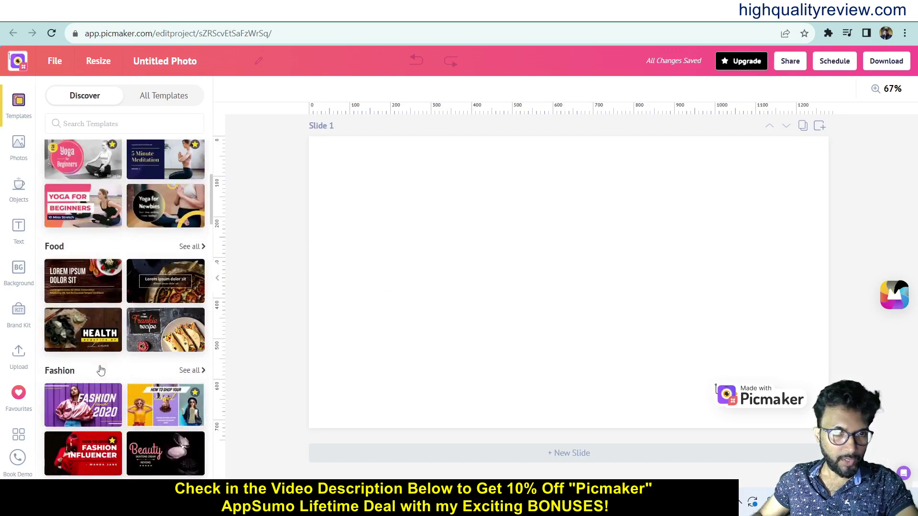
{"action": "left_click", "coordinate": [78, 285]}
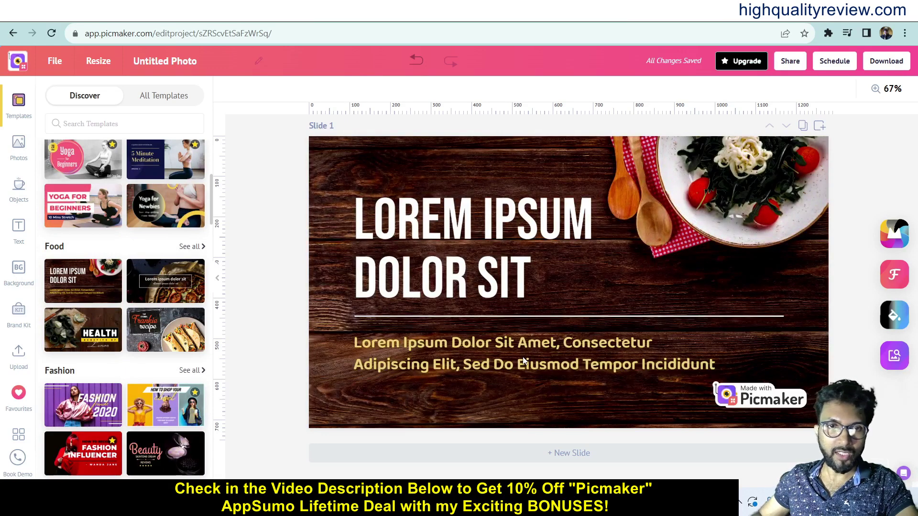
{"action": "left_click", "coordinate": [419, 227]}
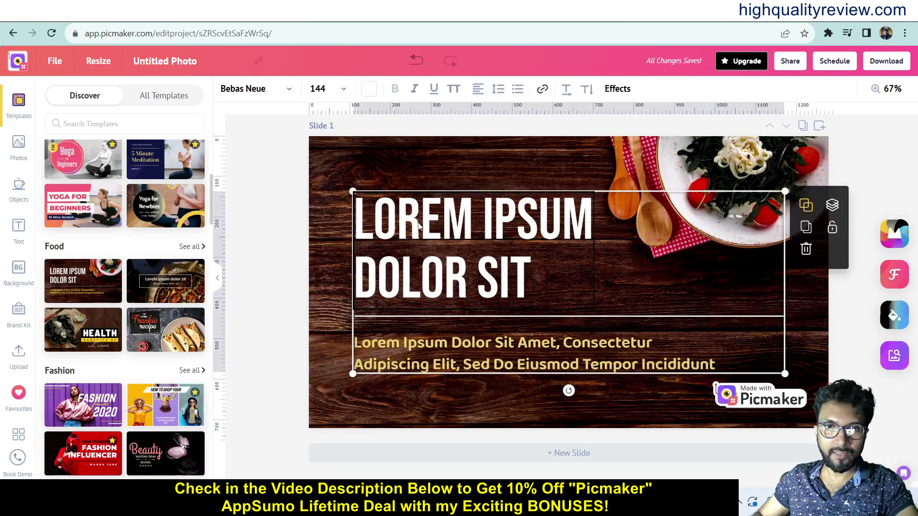
{"action": "left_click", "coordinate": [392, 159]}
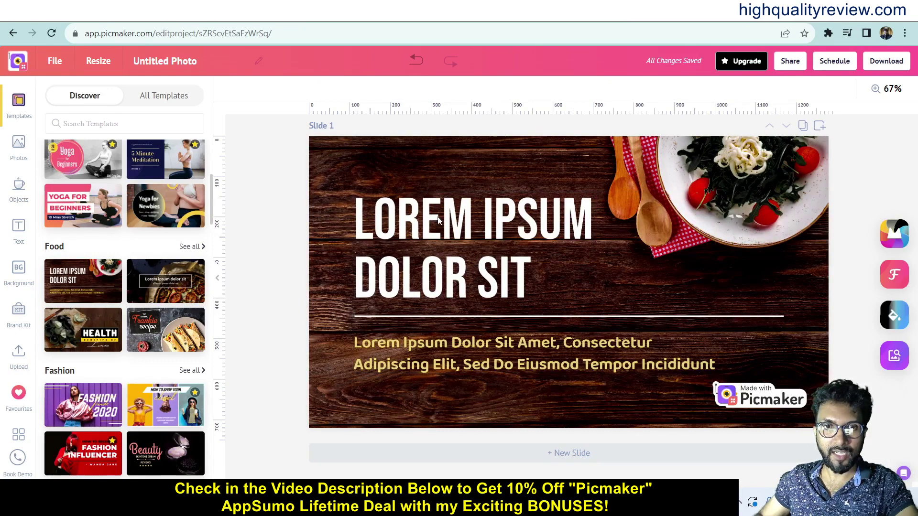
- Change the template's main headline to 'CHANGE TEXT'
{"action": "double_click", "coordinate": [436, 255]}
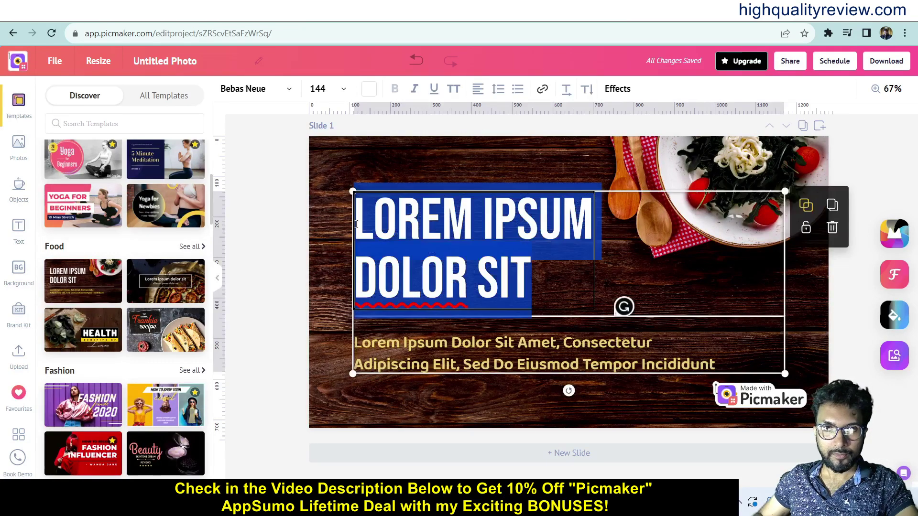
{"action": "type", "text": "CHANGE "}
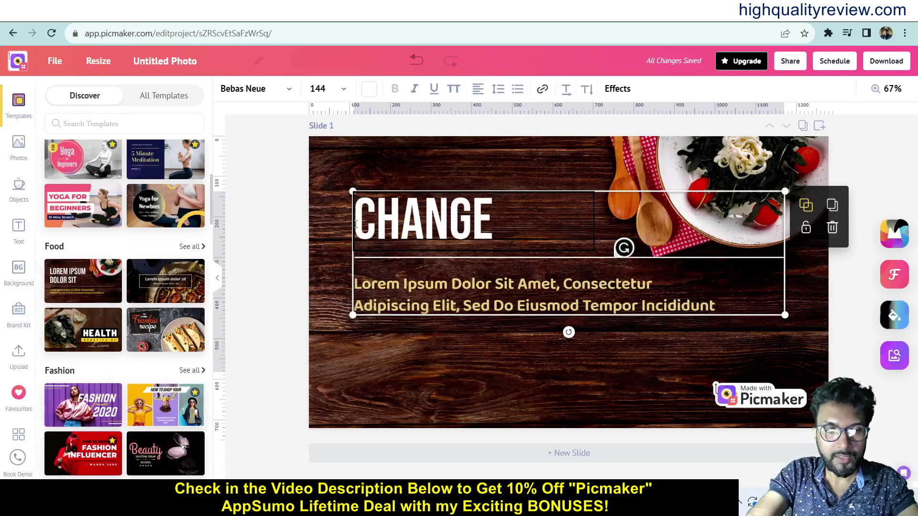
{"action": "type", "text": "TEXT"}
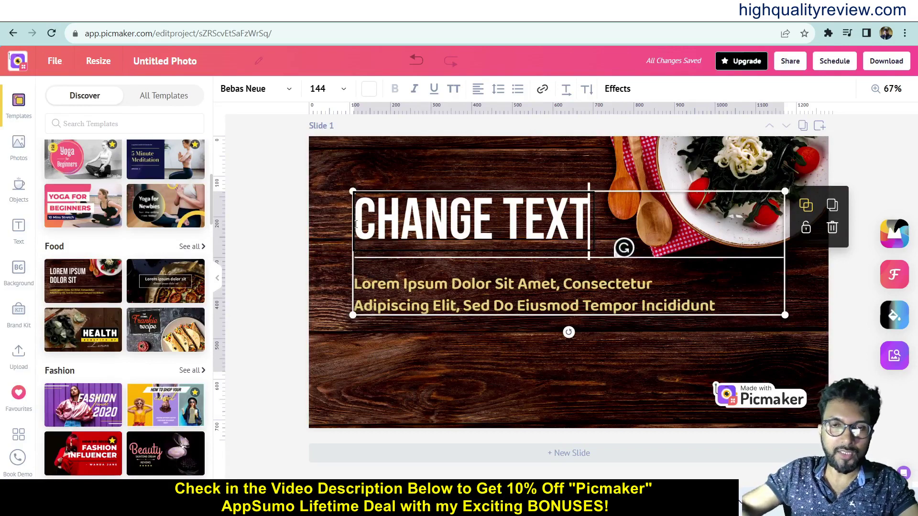
{"action": "left_click", "coordinate": [268, 318]}
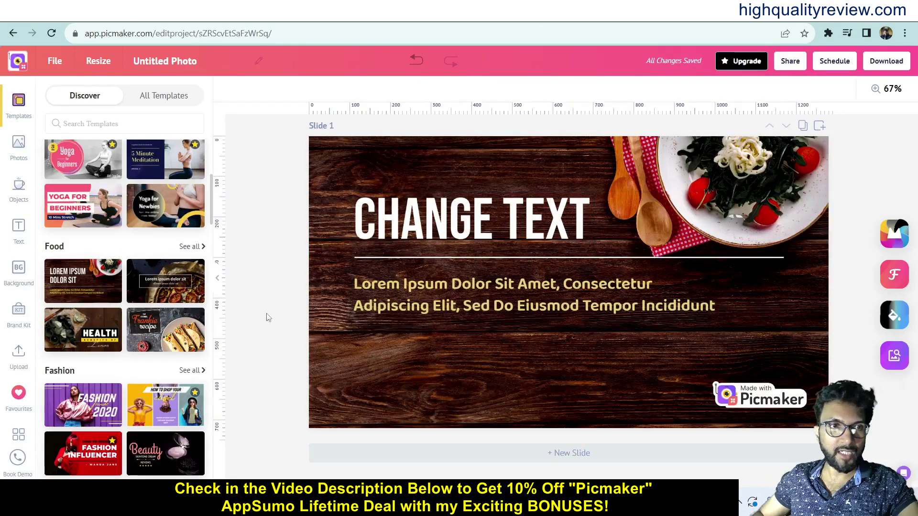
- Search the stock photo library for 'food'
{"action": "left_click", "coordinate": [17, 143]}
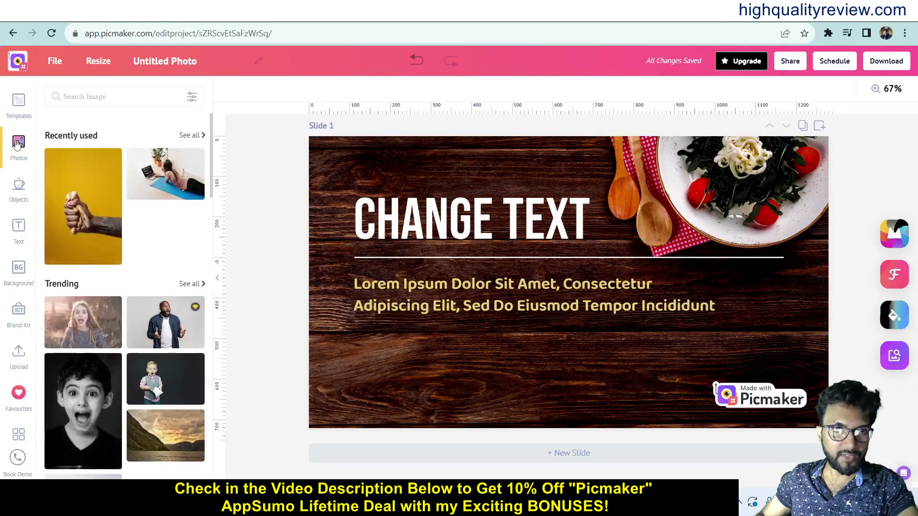
{"action": "left_click", "coordinate": [98, 97]}
{"action": "type", "text": "food"}
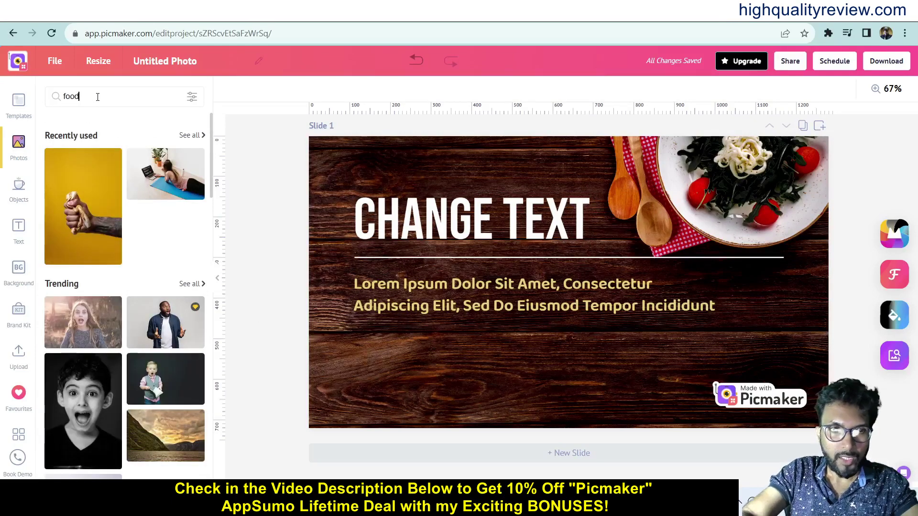
{"action": "key", "text": "Return"}
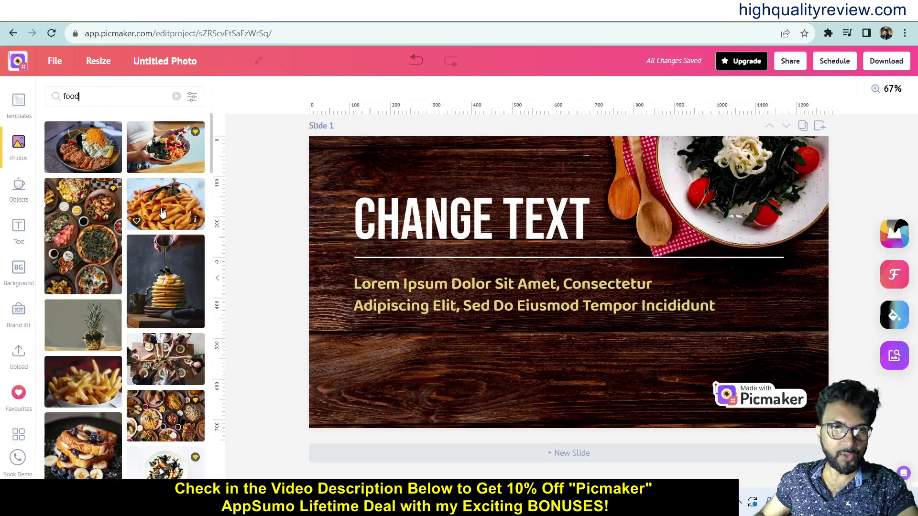
- Place a penne pasta photo at lower left and a pancake stack on the slide's right
{"action": "left_click", "coordinate": [162, 213]}
{"action": "left_click_drag", "start_coordinate": [531, 277], "coordinate": [362, 352]}
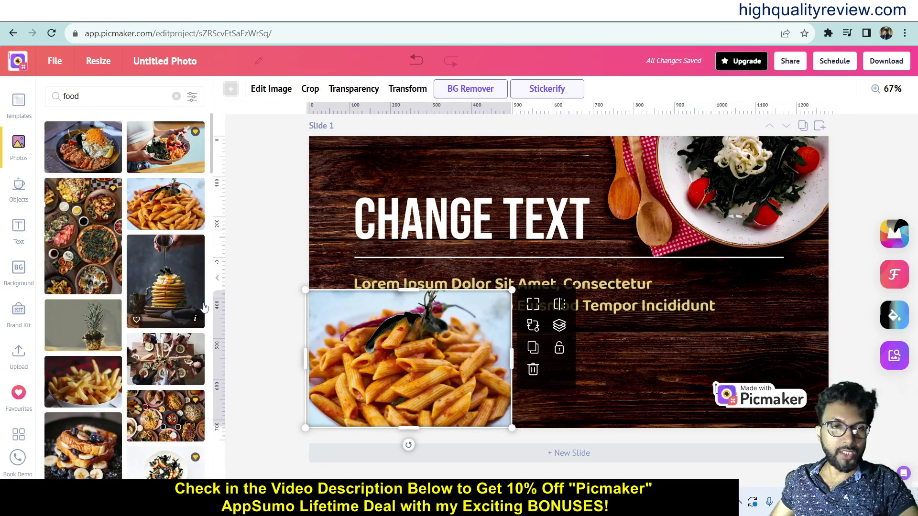
{"action": "left_click", "coordinate": [167, 286]}
{"action": "left_click_drag", "start_coordinate": [561, 291], "coordinate": [749, 338]}
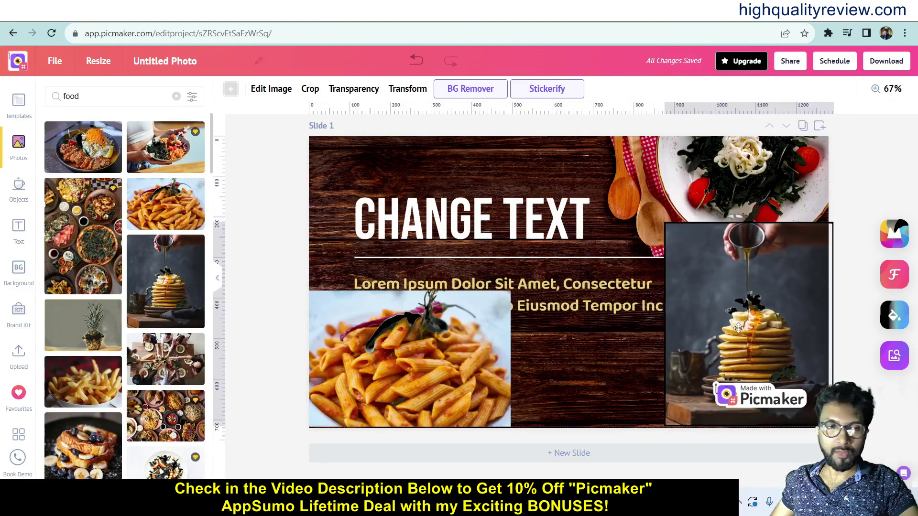
{"action": "left_click", "coordinate": [19, 193]}
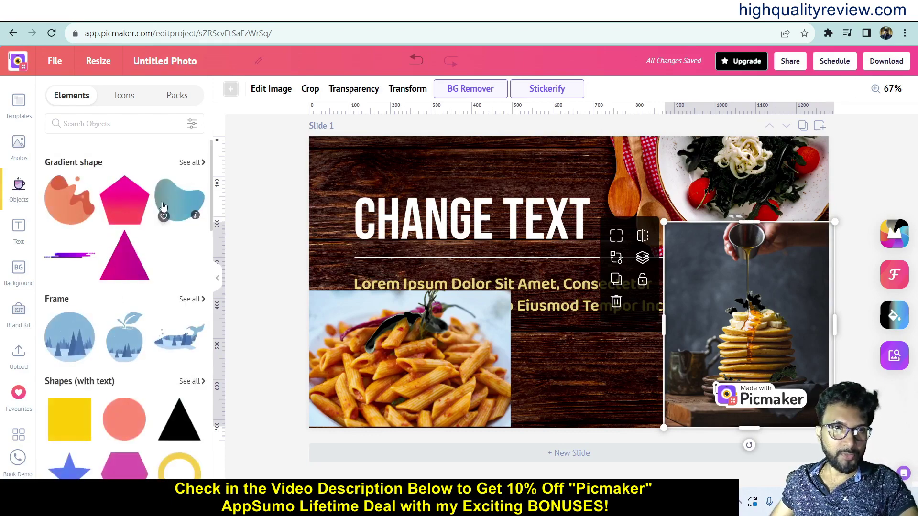
- Place a pink gradient pentagon at the slide bottom and an 'Add heading' text above CHANGE TEXT
{"action": "left_click_drag", "start_coordinate": [132, 204], "coordinate": [601, 384]}
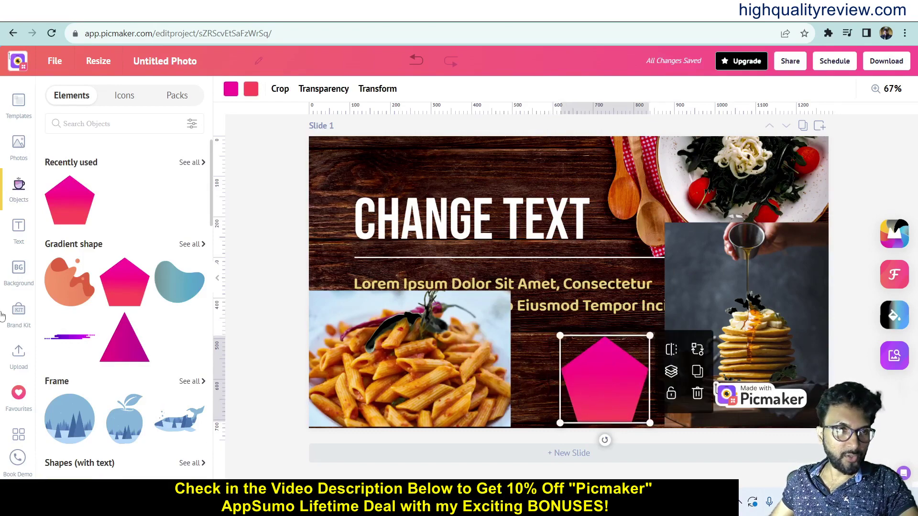
{"action": "left_click", "coordinate": [19, 226]}
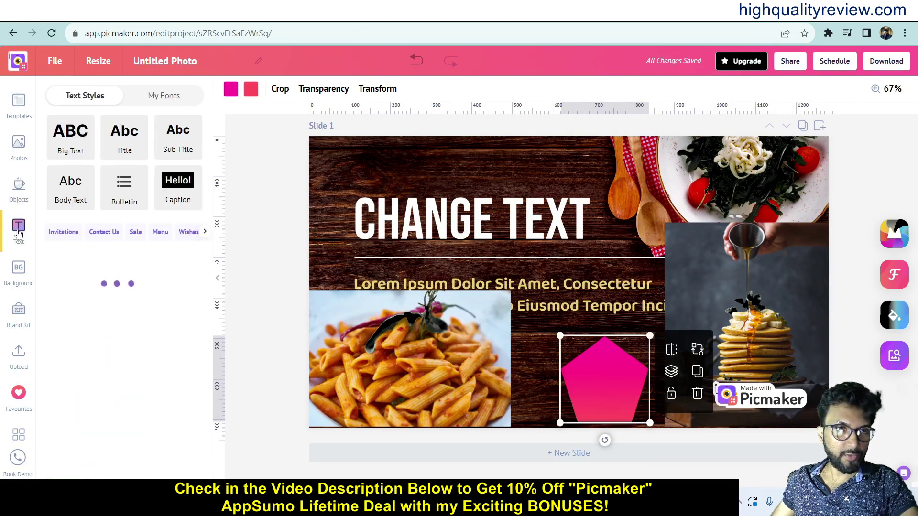
{"action": "left_click", "coordinate": [72, 139]}
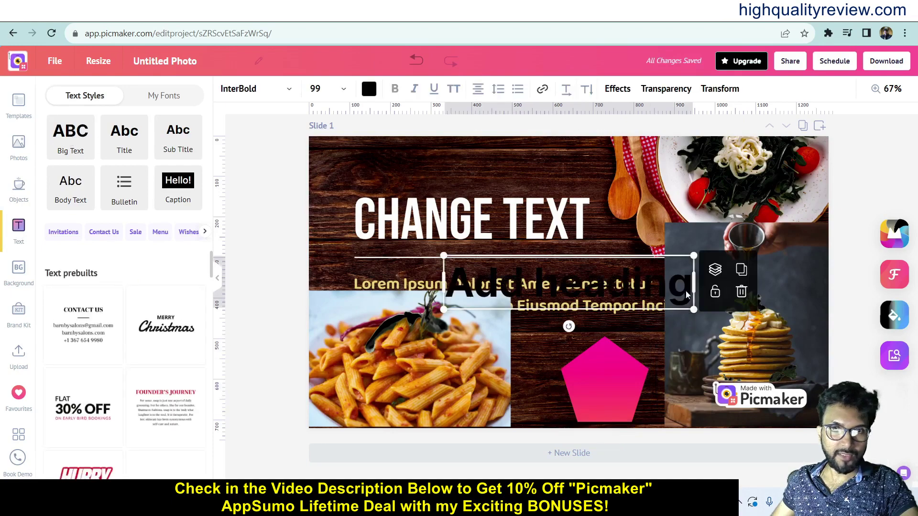
{"action": "left_click_drag", "start_coordinate": [676, 293], "coordinate": [558, 182]}
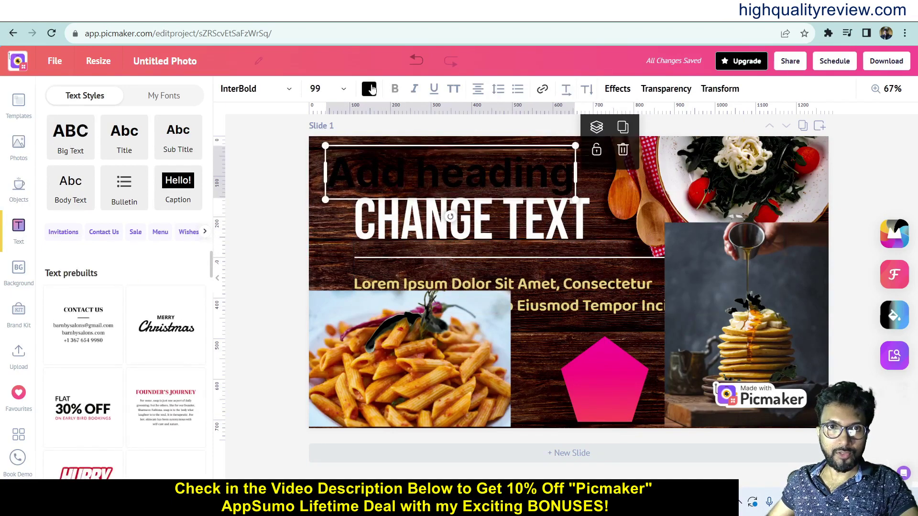
- Colour the 'Add heading' text with the pentagon's pink document colour
{"action": "left_click", "coordinate": [372, 90]}
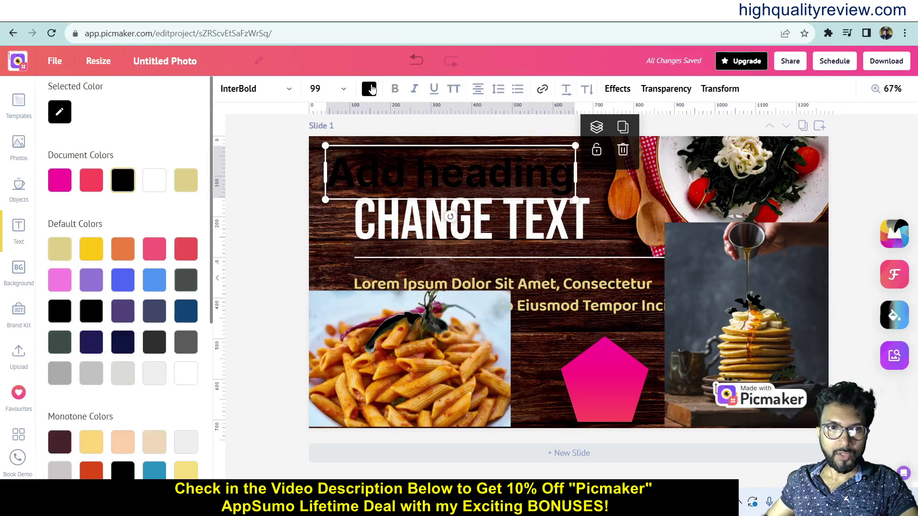
{"action": "left_click", "coordinate": [60, 182]}
{"action": "left_click", "coordinate": [235, 232]}
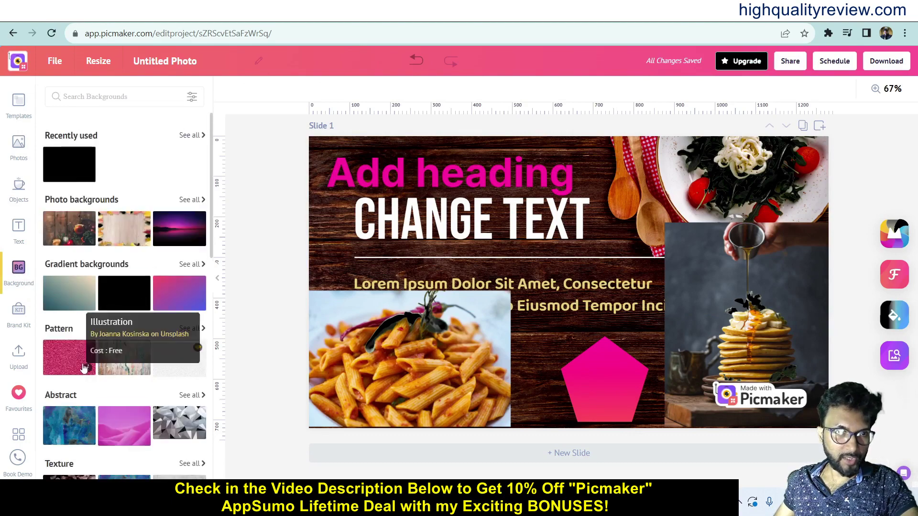
- Preview the Brand Kit, Upload, Favourites and Apps panels, then return to the Picmaker dashboard
{"action": "left_click", "coordinate": [20, 317]}
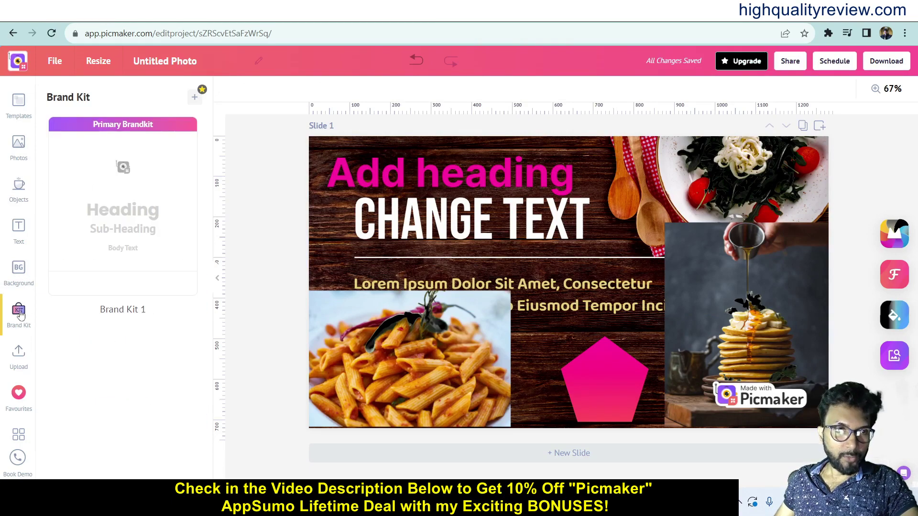
{"action": "mouse_move", "coordinate": [124, 211]}
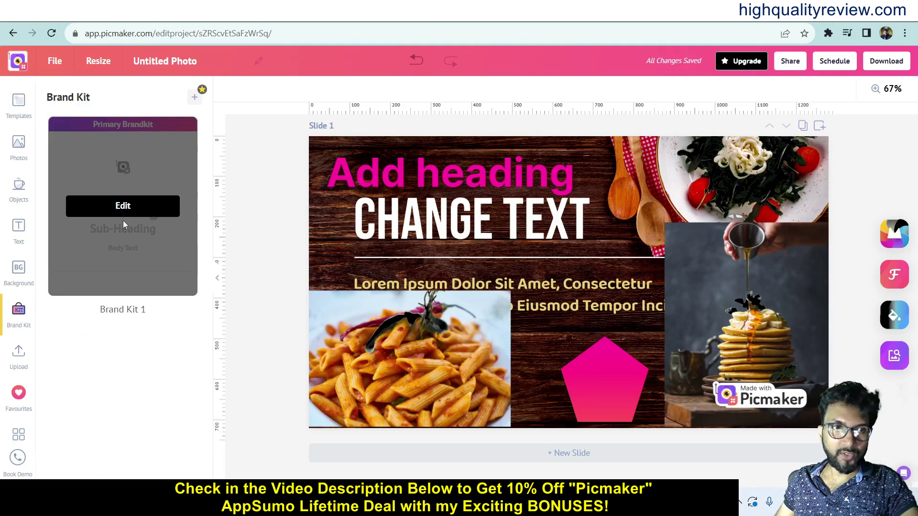
{"action": "left_click", "coordinate": [20, 362]}
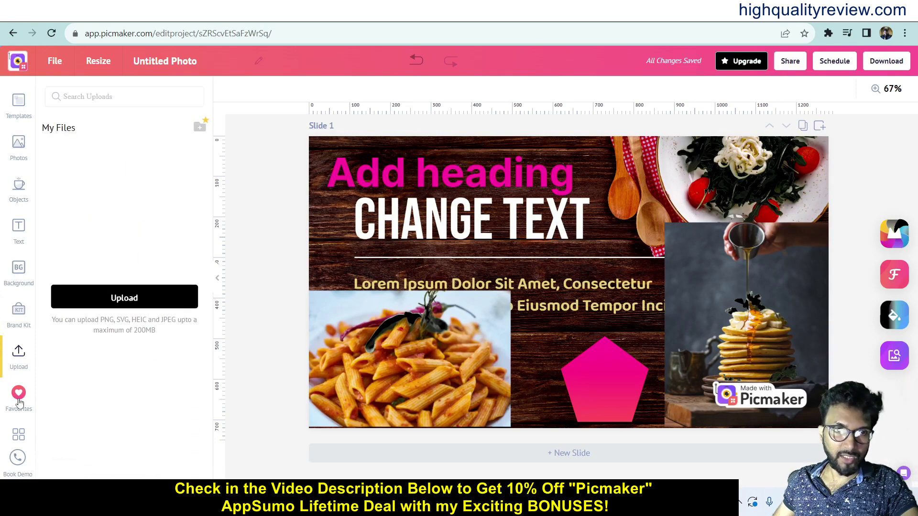
{"action": "left_click", "coordinate": [19, 404]}
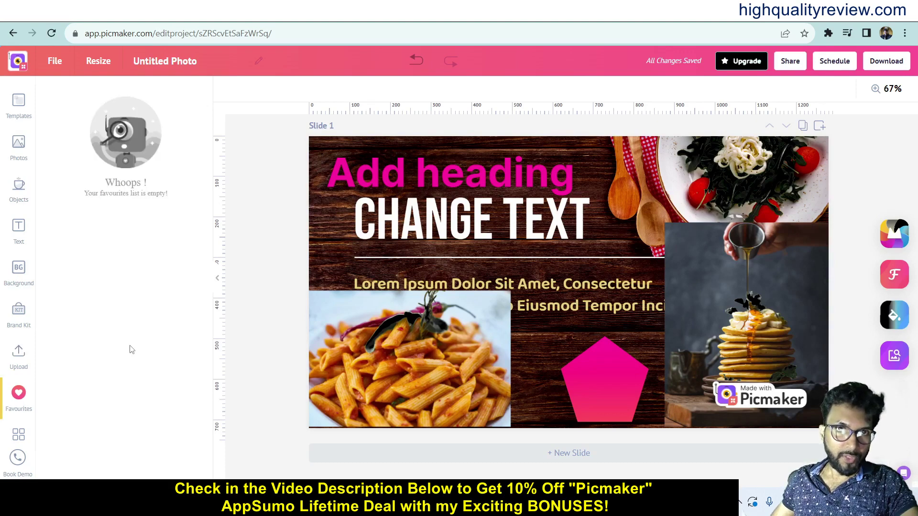
{"action": "scroll", "coordinate": [16, 437], "scroll_direction": "down", "scroll_amount": 1}
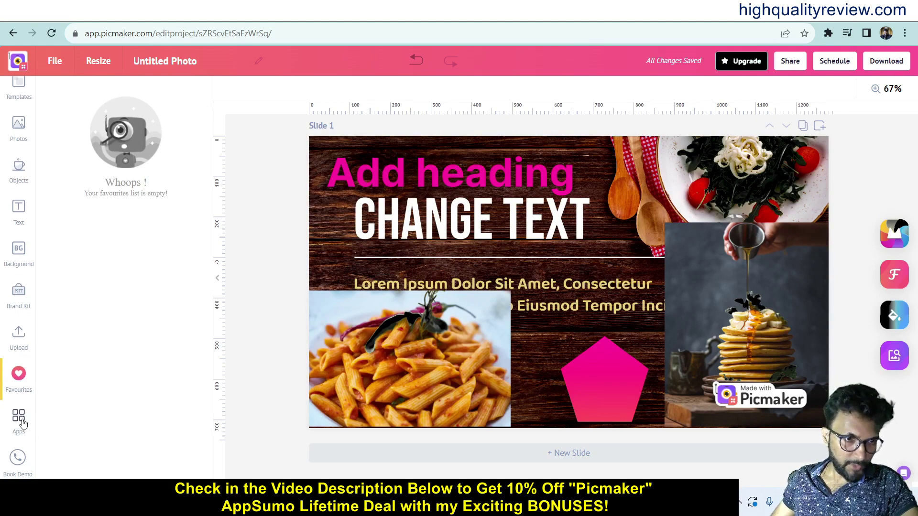
{"action": "left_click", "coordinate": [19, 420]}
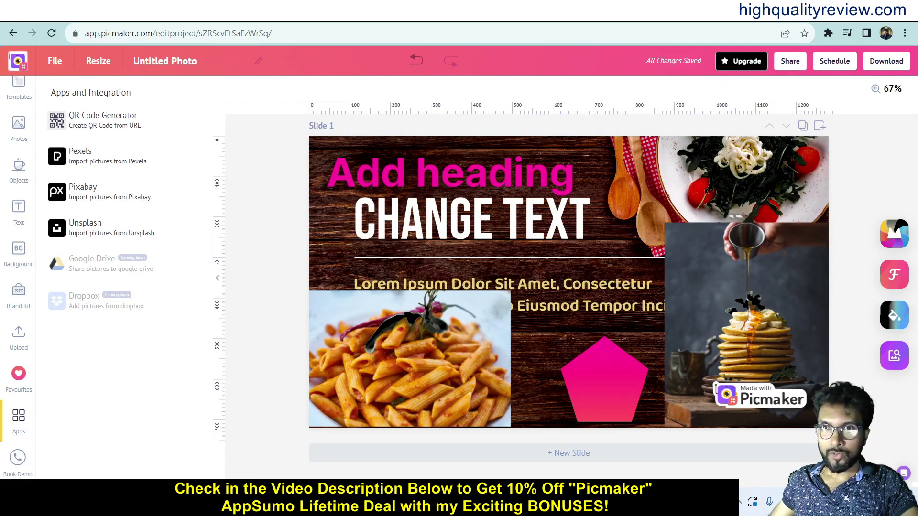
{"action": "left_click", "coordinate": [10, 57]}
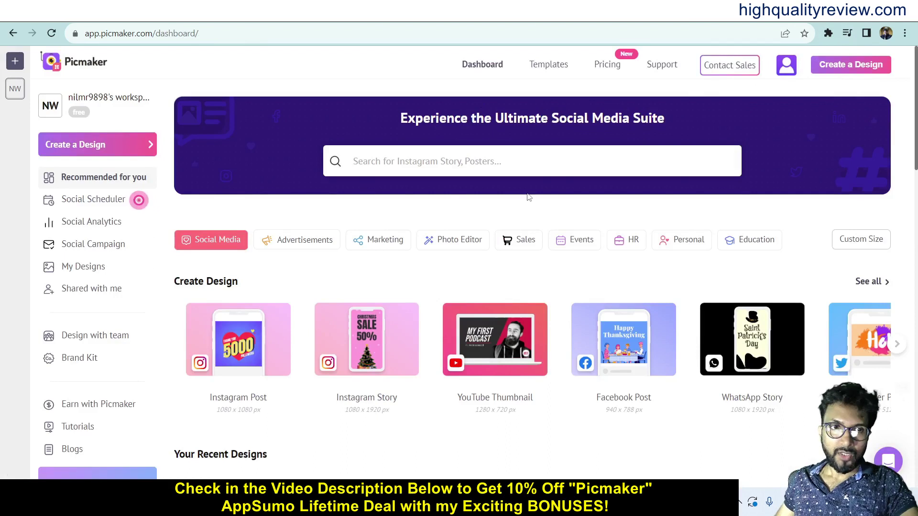
- In Social Scheduler, create a new post for Tuesday, 28 November 2023
{"action": "scroll", "coordinate": [100, 201], "scroll_direction": "down", "scroll_amount": 1}
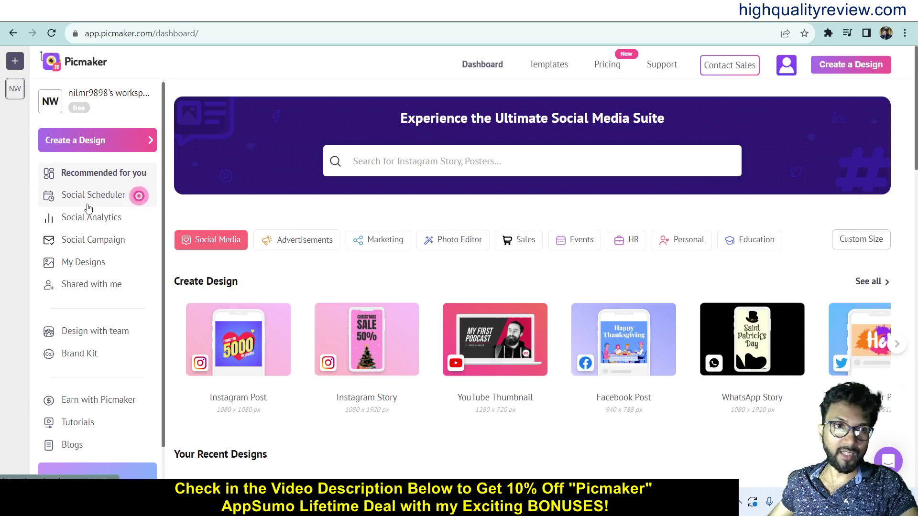
{"action": "left_click", "coordinate": [88, 202]}
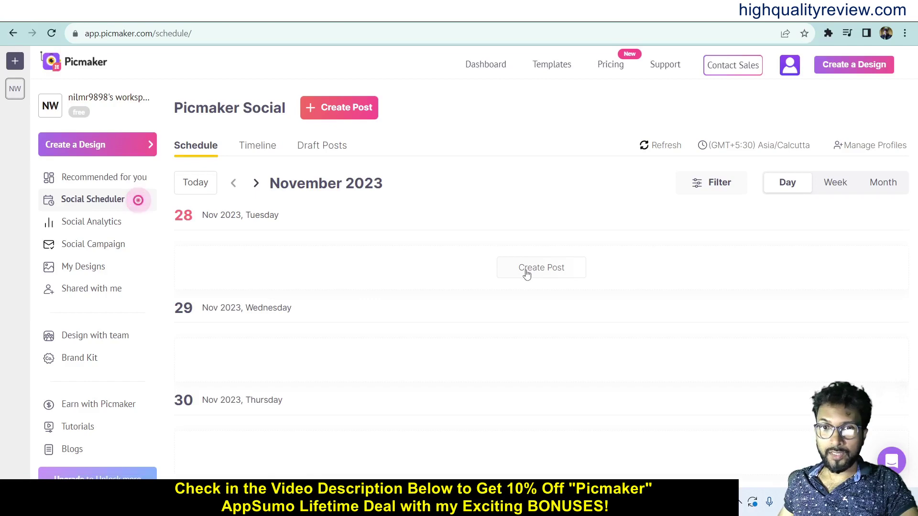
{"action": "scroll", "coordinate": [439, 312], "scroll_direction": "down", "scroll_amount": 5}
{"action": "scroll", "coordinate": [441, 311], "scroll_direction": "up", "scroll_amount": 5}
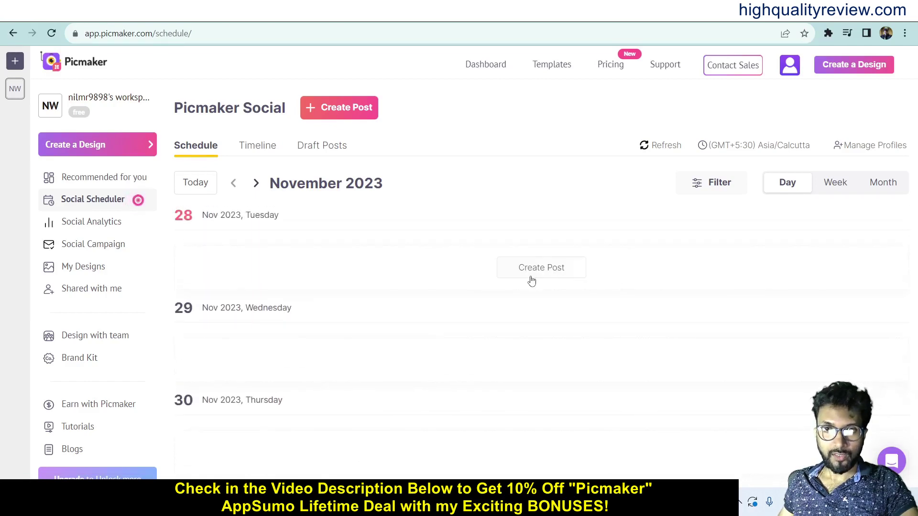
{"action": "left_click", "coordinate": [528, 268]}
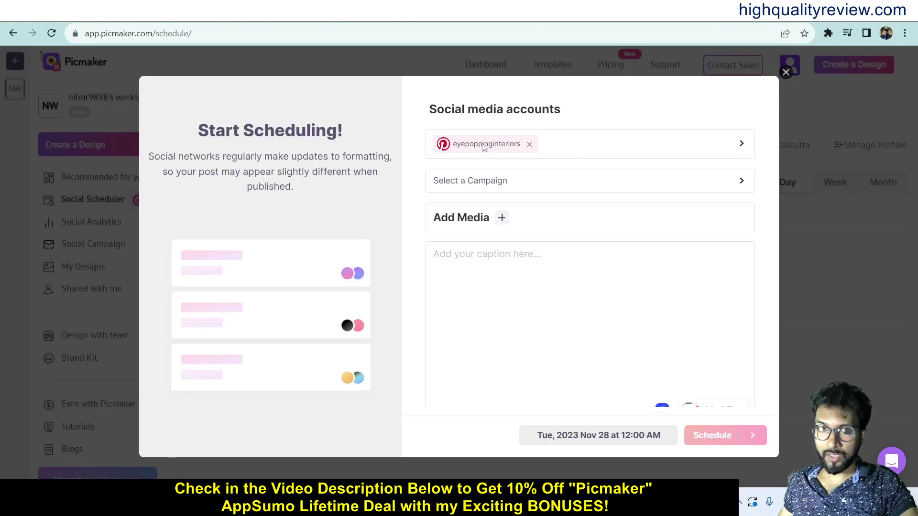
{"action": "left_click", "coordinate": [743, 145]}
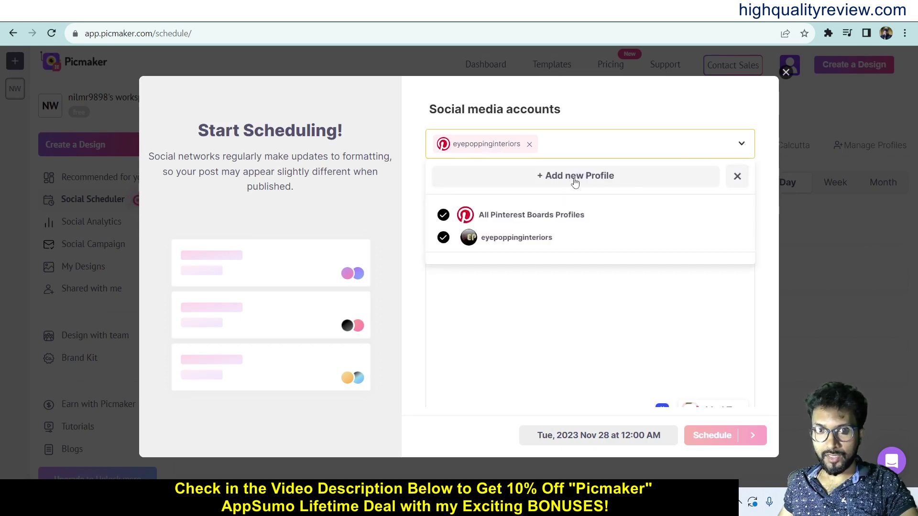
{"action": "left_click", "coordinate": [558, 178]}
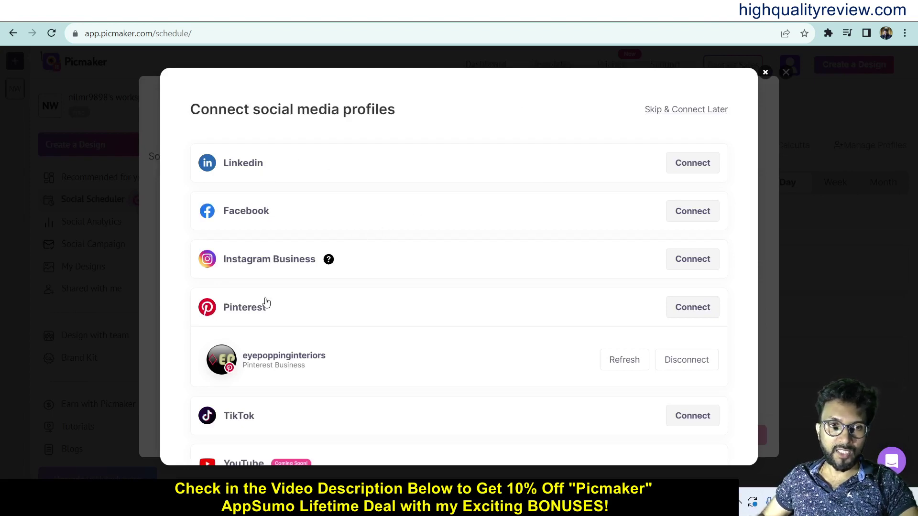
{"action": "scroll", "coordinate": [378, 273], "scroll_direction": "down", "scroll_amount": 3}
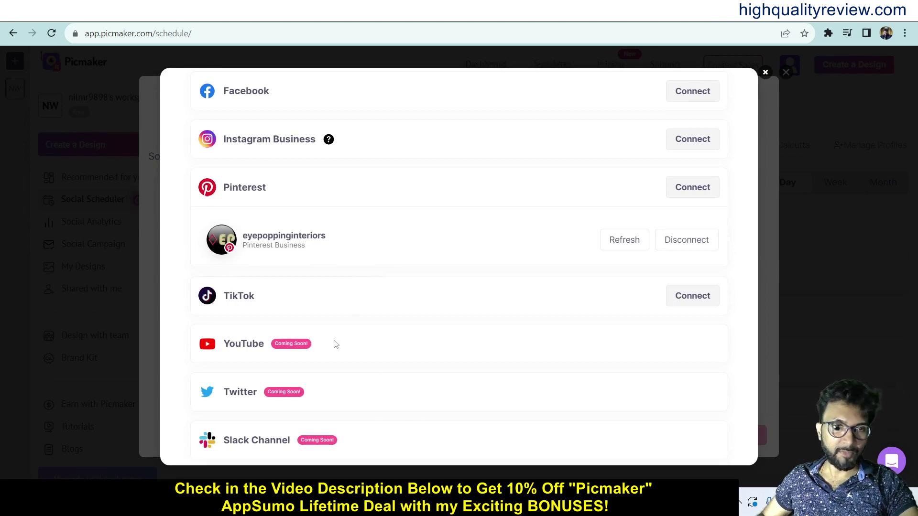
{"action": "scroll", "coordinate": [361, 344], "scroll_direction": "up", "scroll_amount": 1}
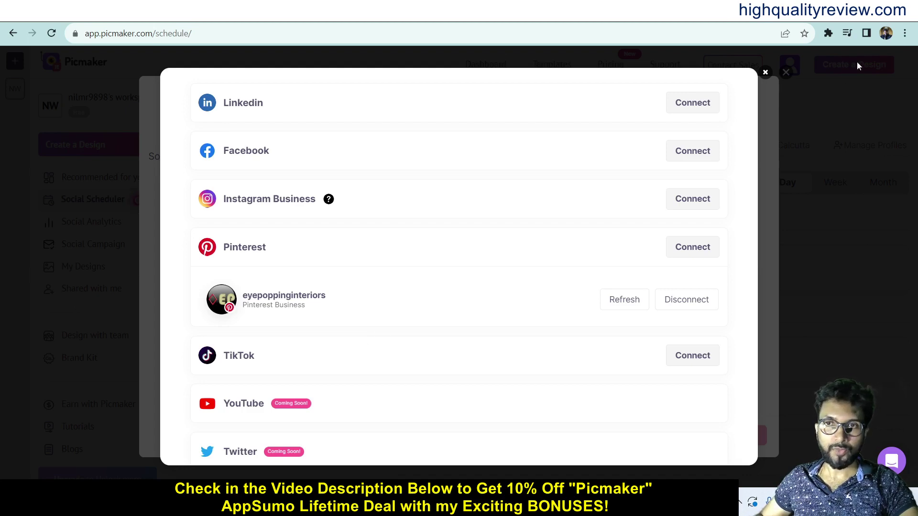
{"action": "left_click", "coordinate": [766, 73]}
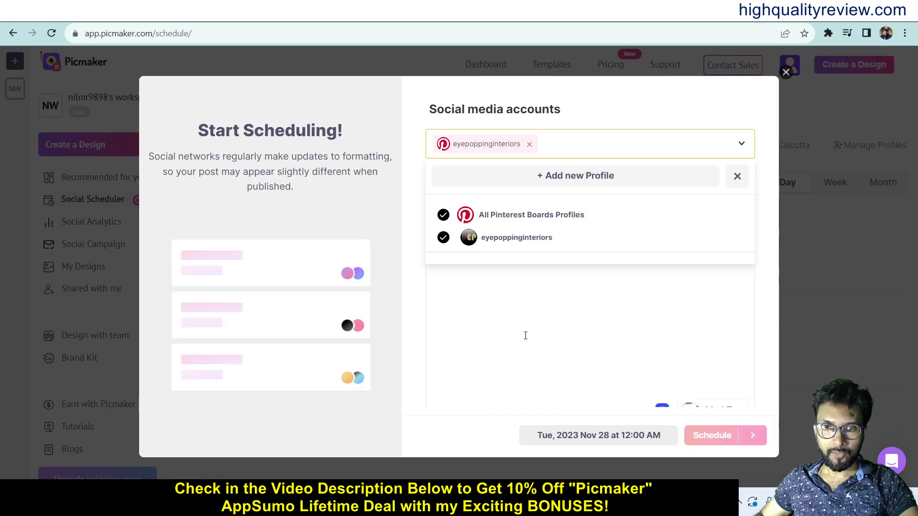
{"action": "scroll", "coordinate": [559, 306], "scroll_direction": "down", "scroll_amount": 3}
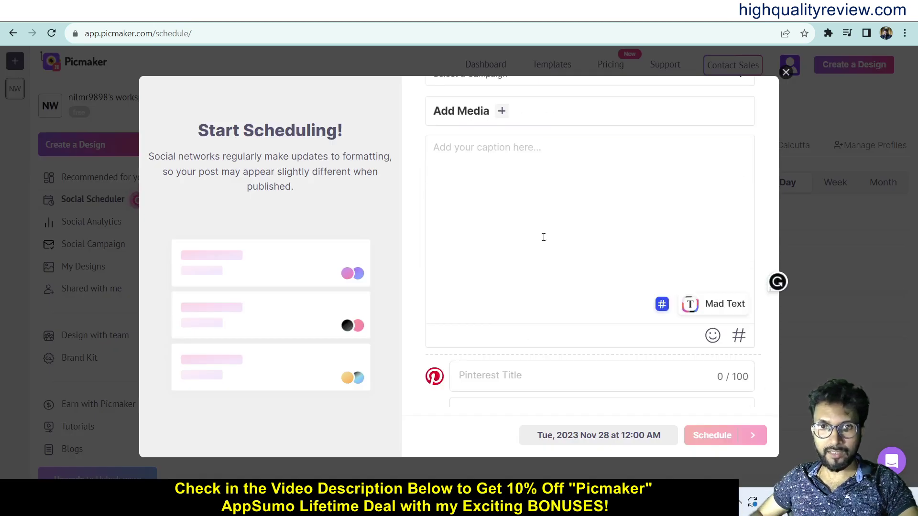
{"action": "scroll", "coordinate": [544, 237], "scroll_direction": "up", "scroll_amount": 3}
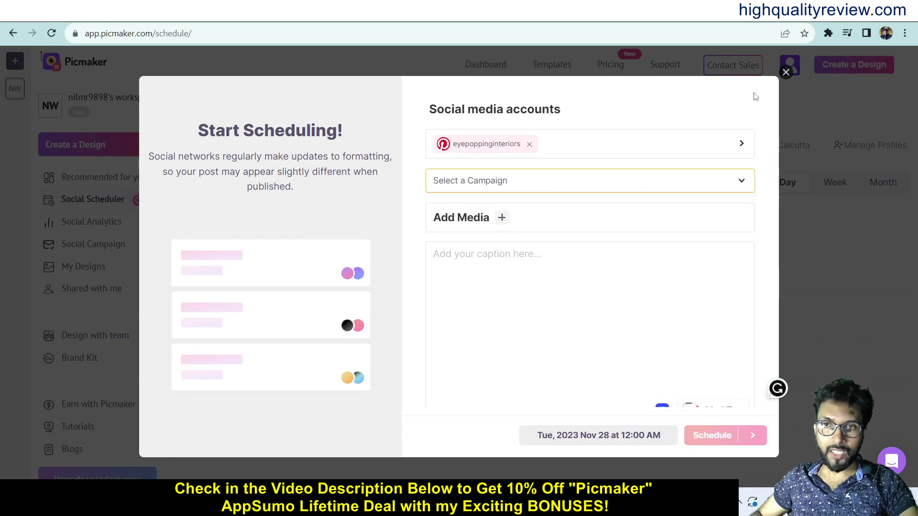
{"action": "left_click", "coordinate": [786, 73]}
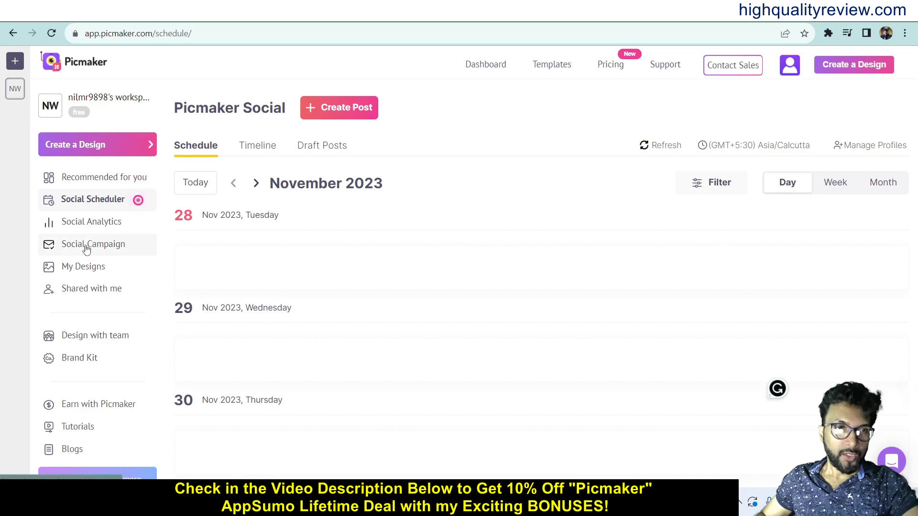
- Start a new social campaign named 'My Pinterest Campaigns'
{"action": "left_click", "coordinate": [87, 248]}
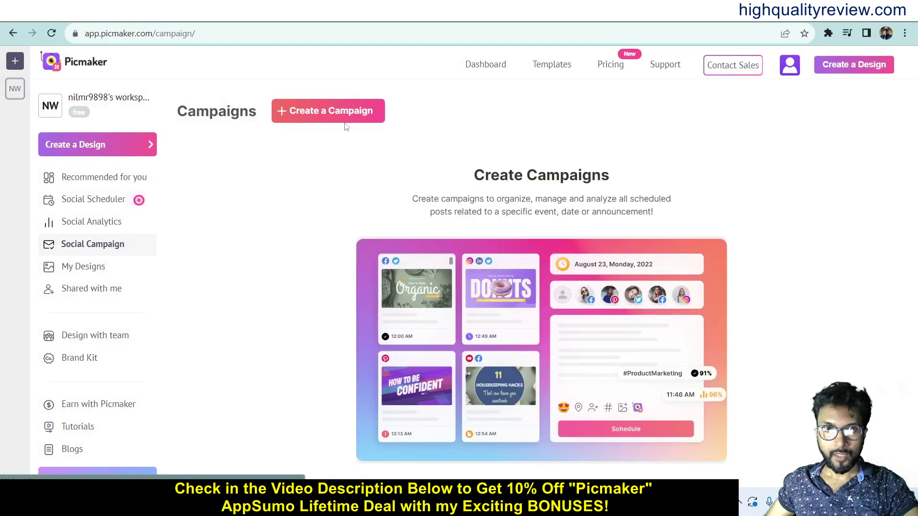
{"action": "left_click", "coordinate": [324, 113]}
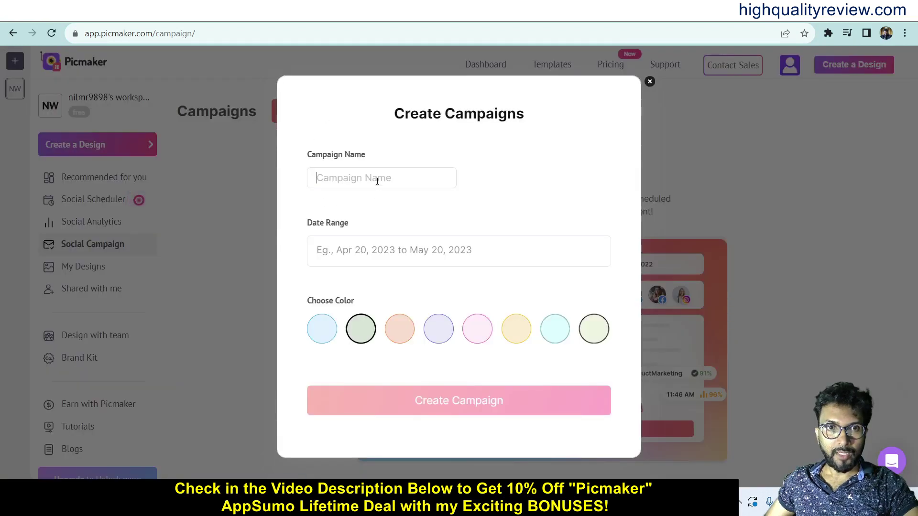
{"action": "type", "text": "My"}
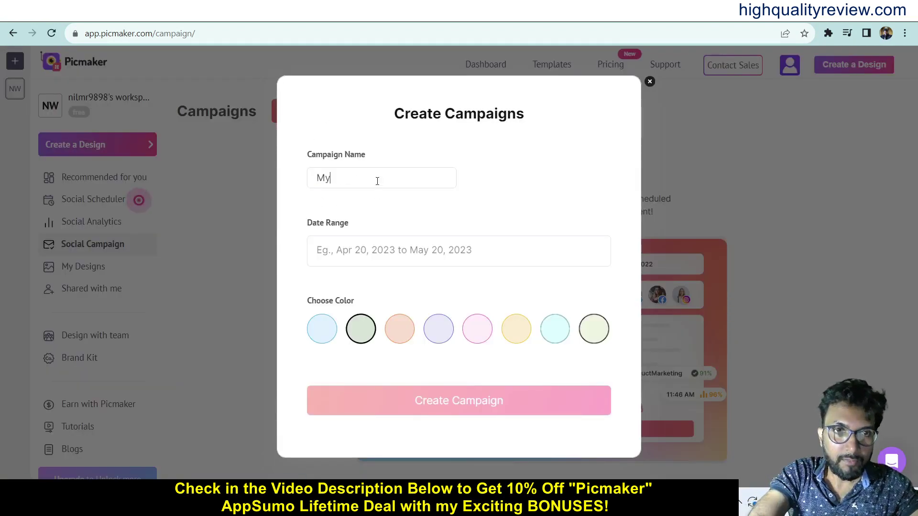
{"action": "type", "text": " Pinterest C"}
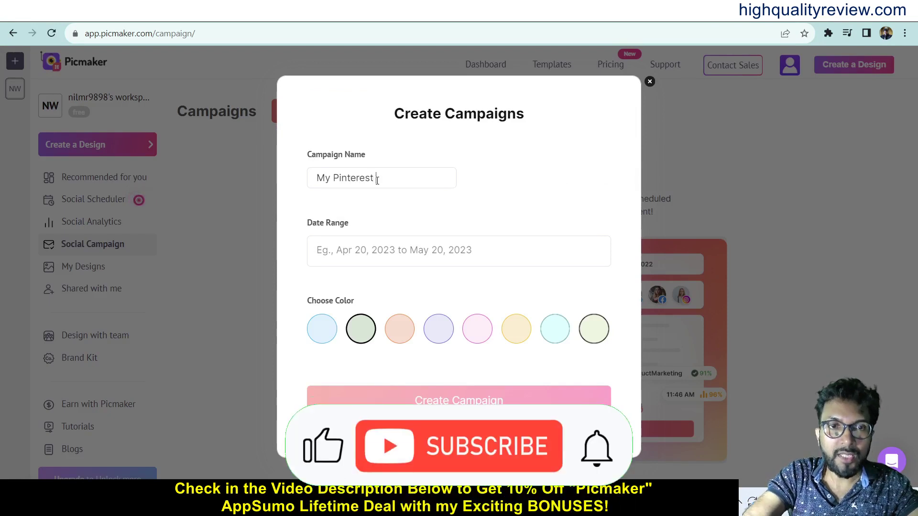
{"action": "type", "text": "a"}
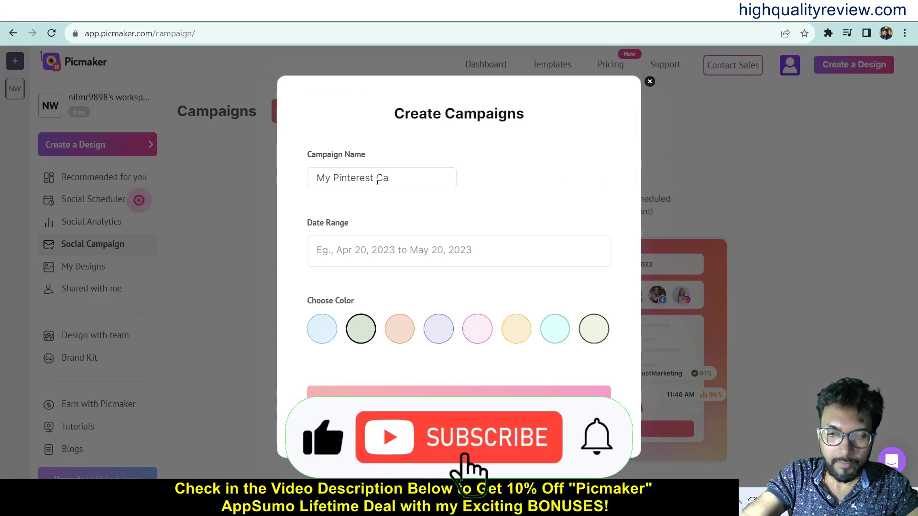
{"action": "type", "text": "mpai"}
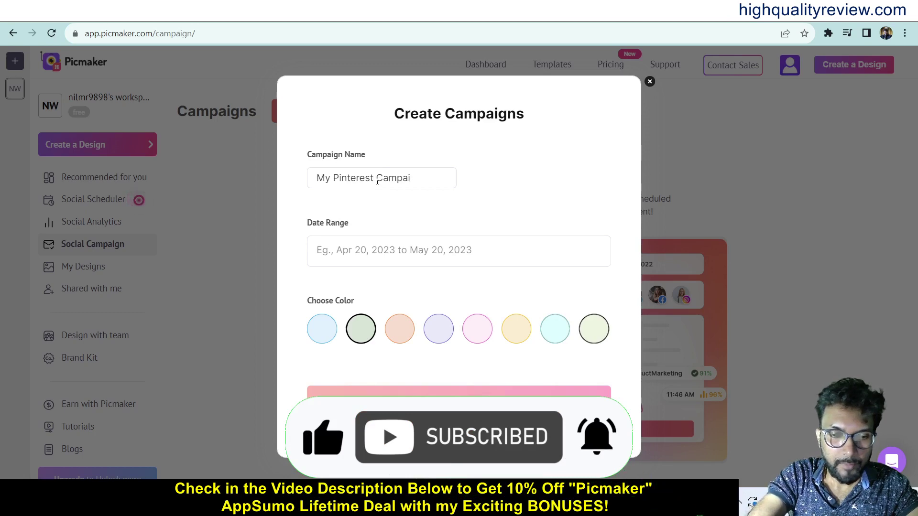
{"action": "type", "text": "gns"}
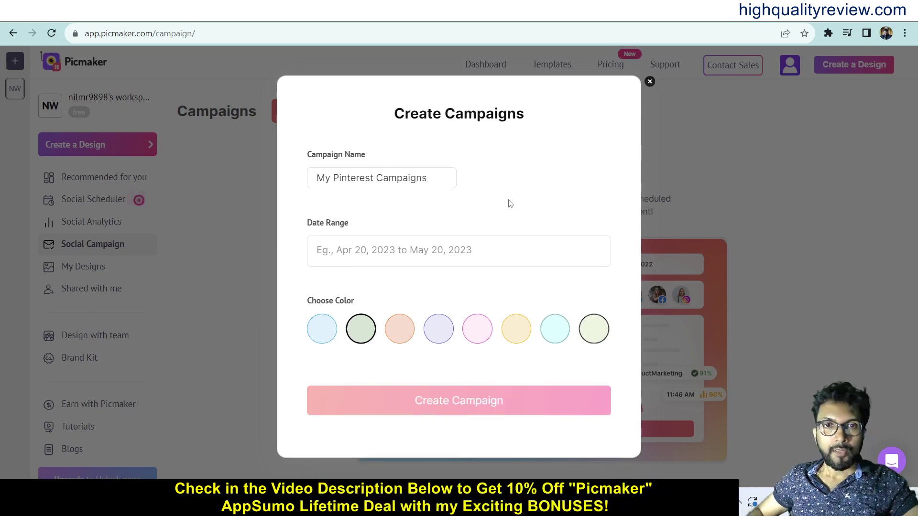
- Set the campaign dates to Nov 28–30, 2023, give it a pink colour, and create it
{"action": "left_click", "coordinate": [409, 249]}
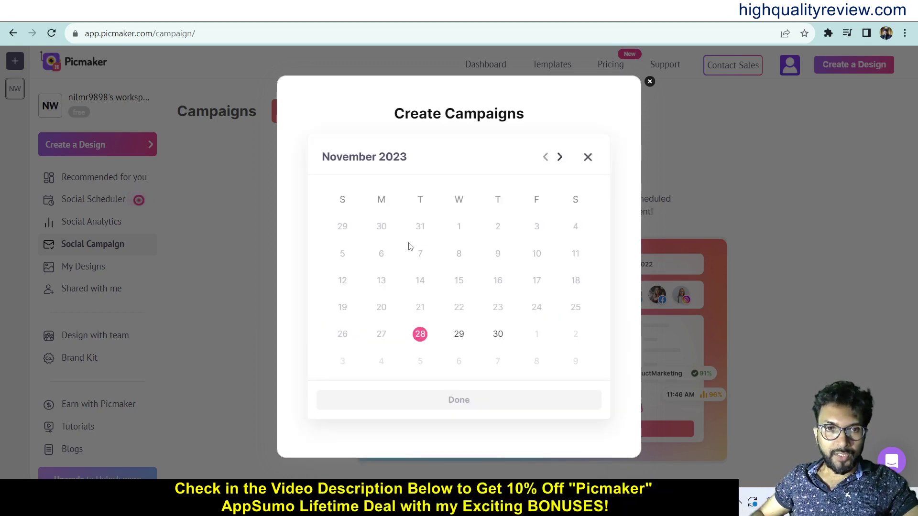
{"action": "left_click", "coordinate": [419, 336]}
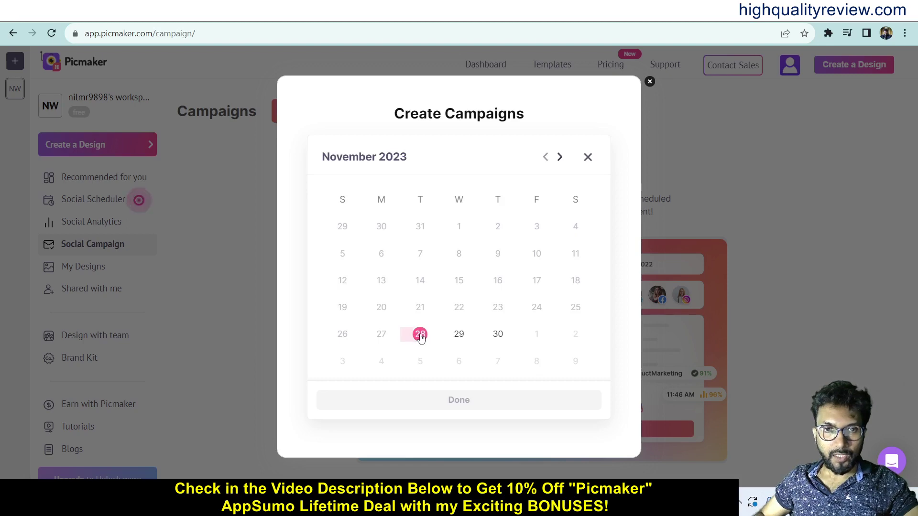
{"action": "left_click", "coordinate": [497, 336]}
{"action": "left_click", "coordinate": [466, 407]}
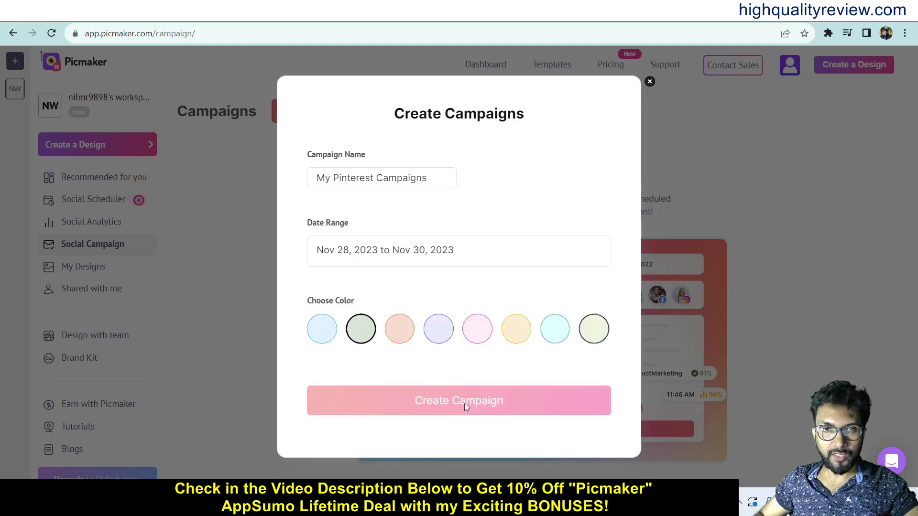
{"action": "left_click", "coordinate": [477, 329]}
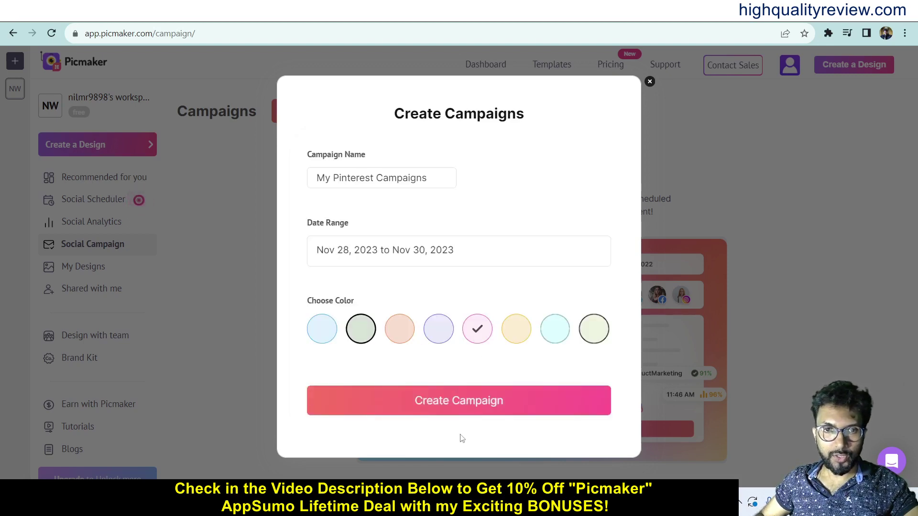
{"action": "left_click", "coordinate": [453, 401]}
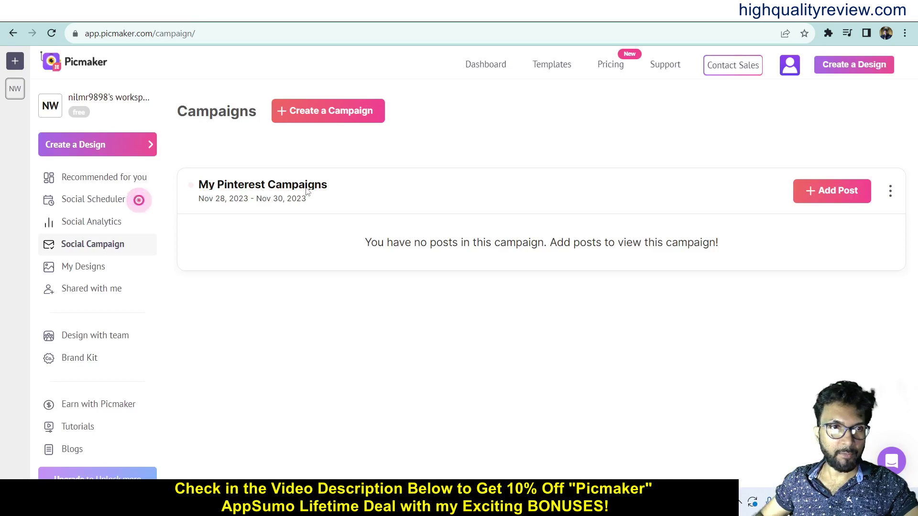
- Create a new Nov 28 post in the scheduler, attached to My Pinterest Campaigns
{"action": "left_click", "coordinate": [98, 200]}
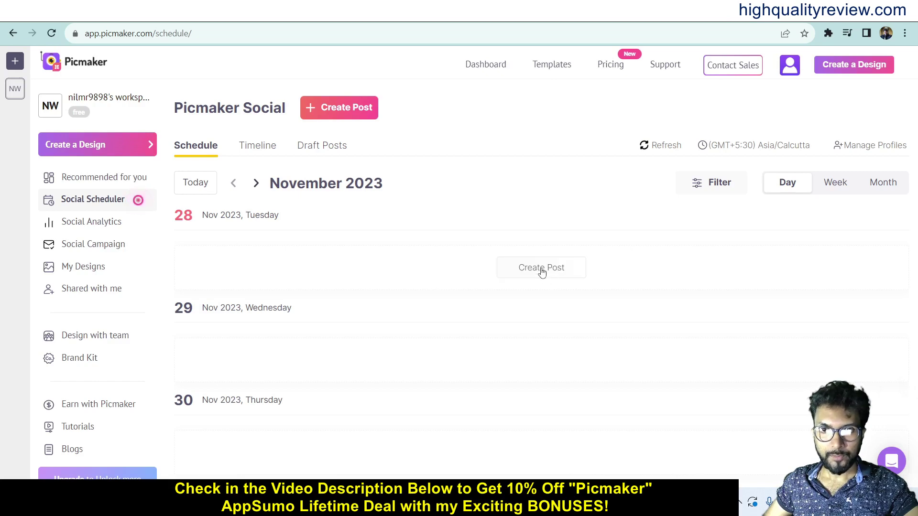
{"action": "left_click", "coordinate": [543, 271]}
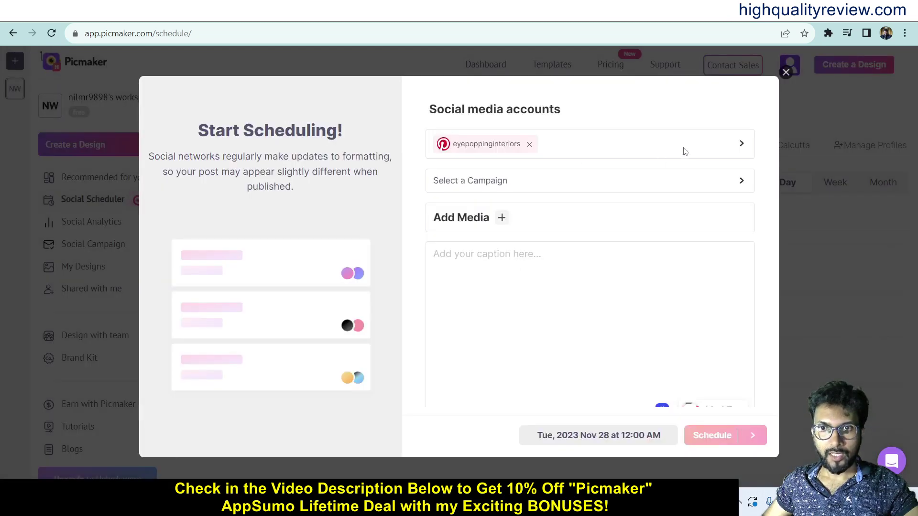
{"action": "left_click", "coordinate": [719, 186]}
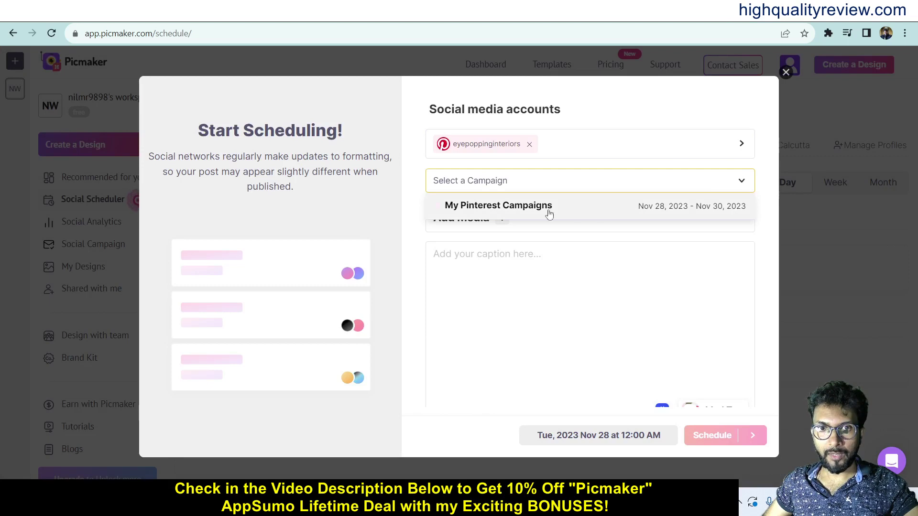
{"action": "left_click", "coordinate": [501, 208]}
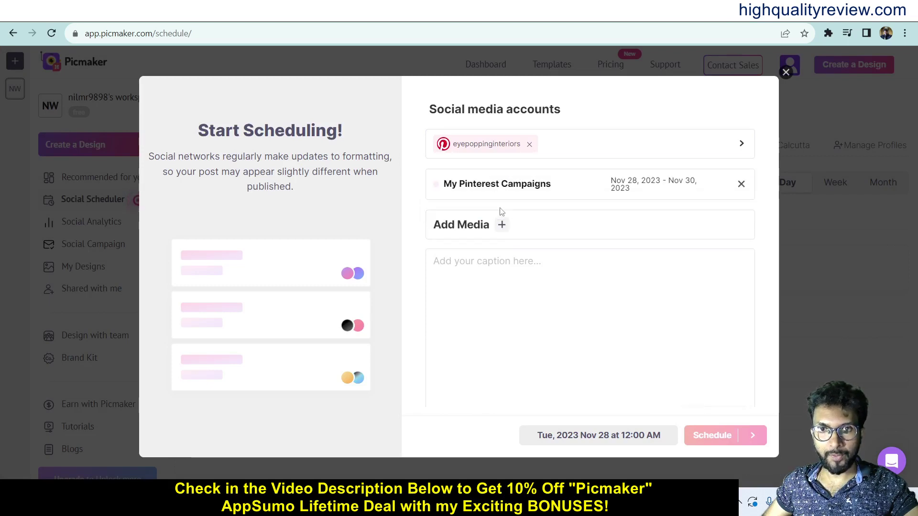
{"action": "left_click", "coordinate": [741, 144]}
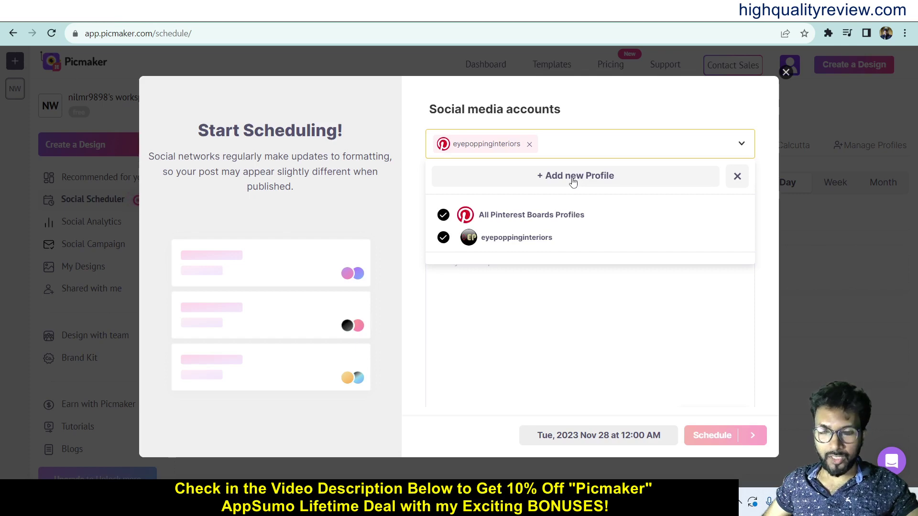
{"action": "left_click", "coordinate": [607, 109]}
- Paste 'Best fruits' as both the post caption and the Pinterest title
{"action": "left_click", "coordinate": [487, 257]}
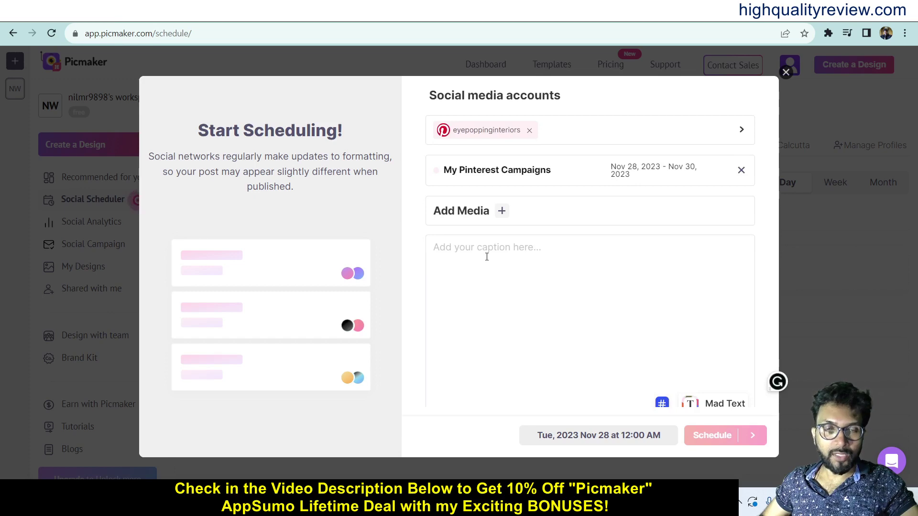
{"action": "type", "text": "Best fruits"}
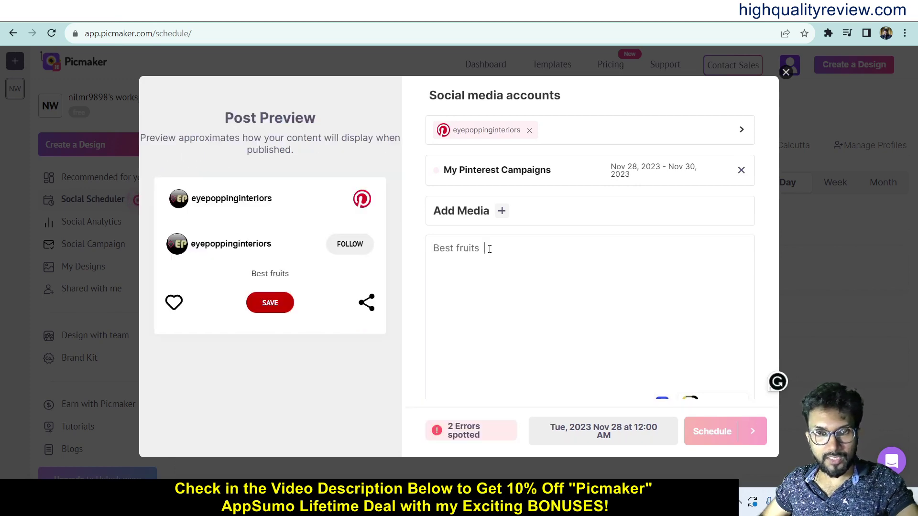
{"action": "scroll", "coordinate": [519, 303], "scroll_direction": "down", "scroll_amount": 4}
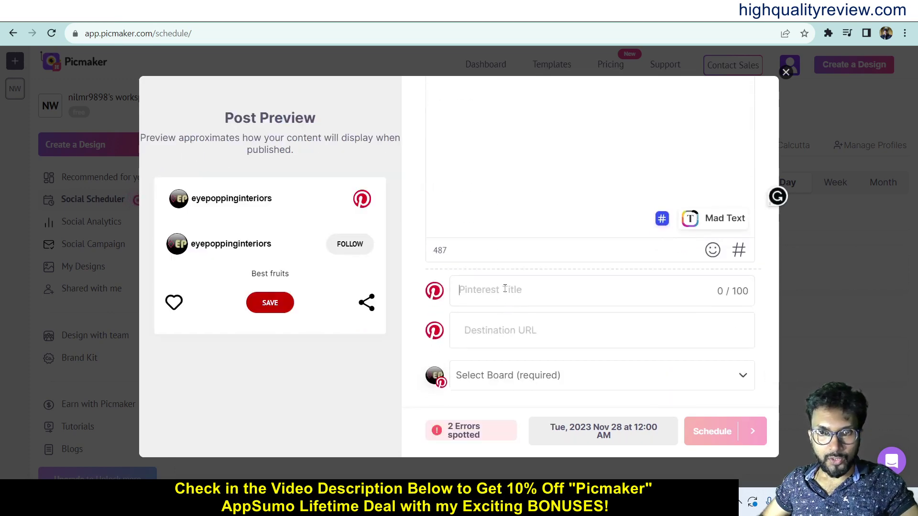
{"action": "left_click", "coordinate": [505, 290]}
{"action": "type", "text": "Best fruits"}
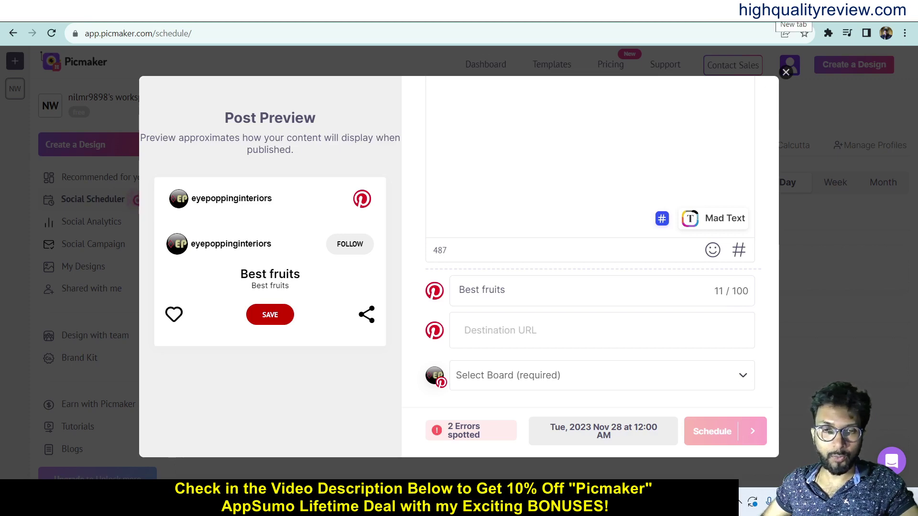
- Add the pin's destination URL and choose the Interior design board
{"action": "left_click", "coordinate": [492, 330]}
{"action": "type", "text": "https://highqualityreview.com/"}
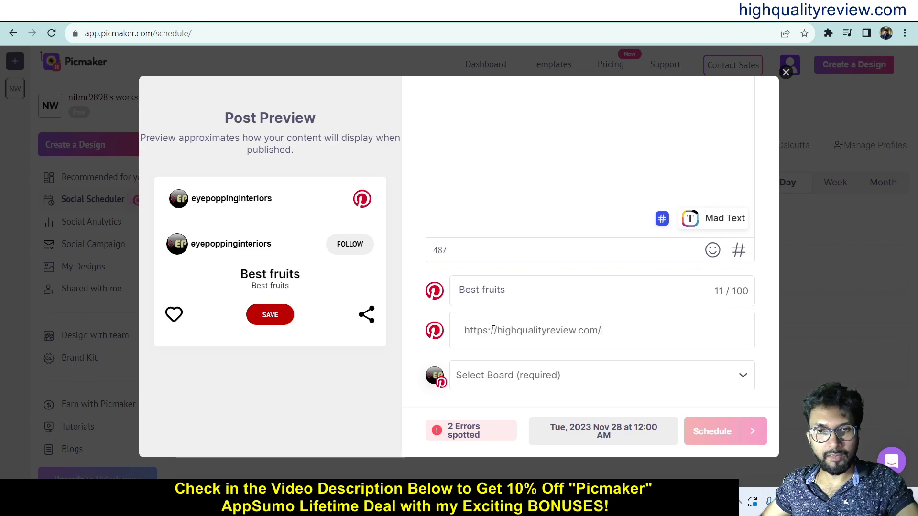
{"action": "left_click", "coordinate": [534, 377]}
{"action": "left_click", "coordinate": [502, 348]}
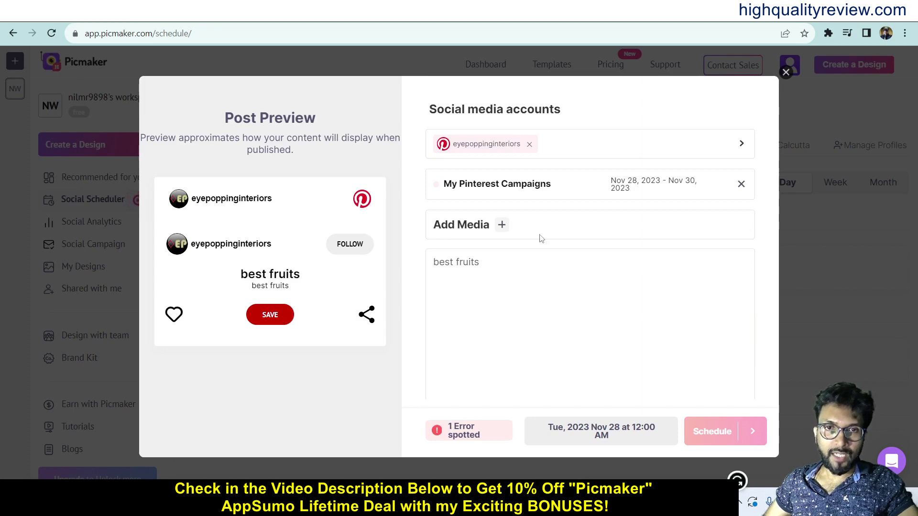
- Look through previously uploaded files for the post's media, then close them
{"action": "left_click", "coordinate": [502, 227]}
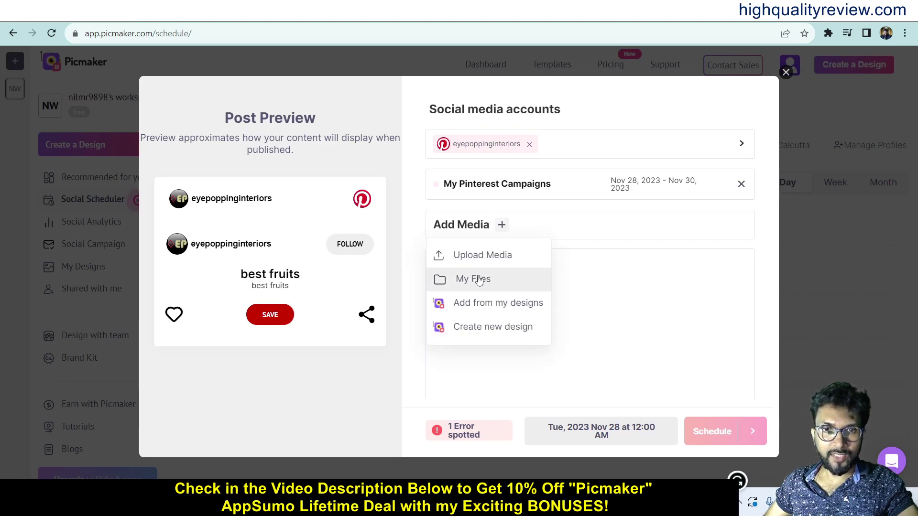
{"action": "left_click", "coordinate": [479, 280]}
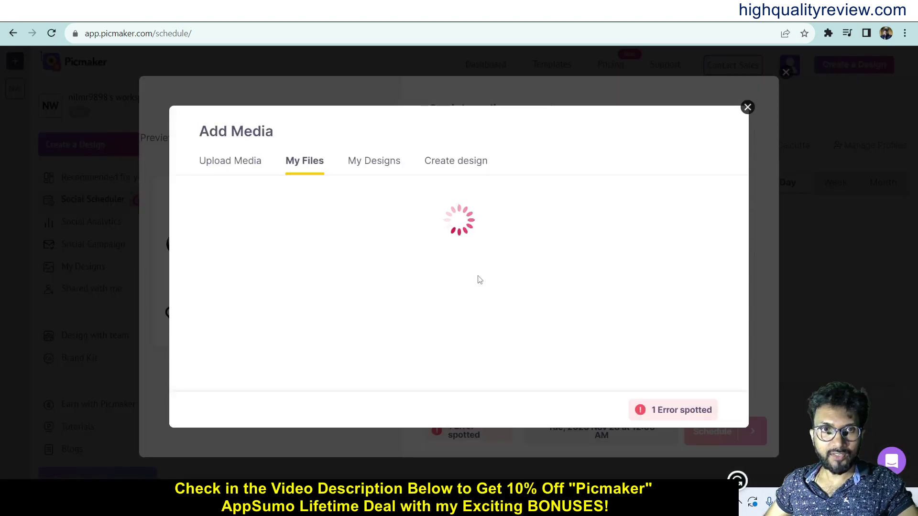
{"action": "left_click", "coordinate": [749, 107]}
- Create a new 1000 × 1500 px Pinterest Pin design as the post's media
{"action": "left_click", "coordinate": [502, 225]}
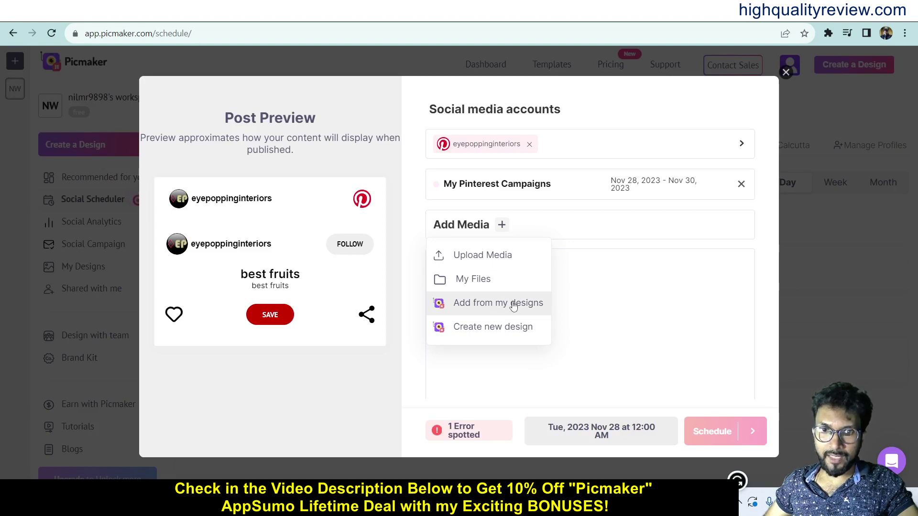
{"action": "left_click", "coordinate": [472, 333]}
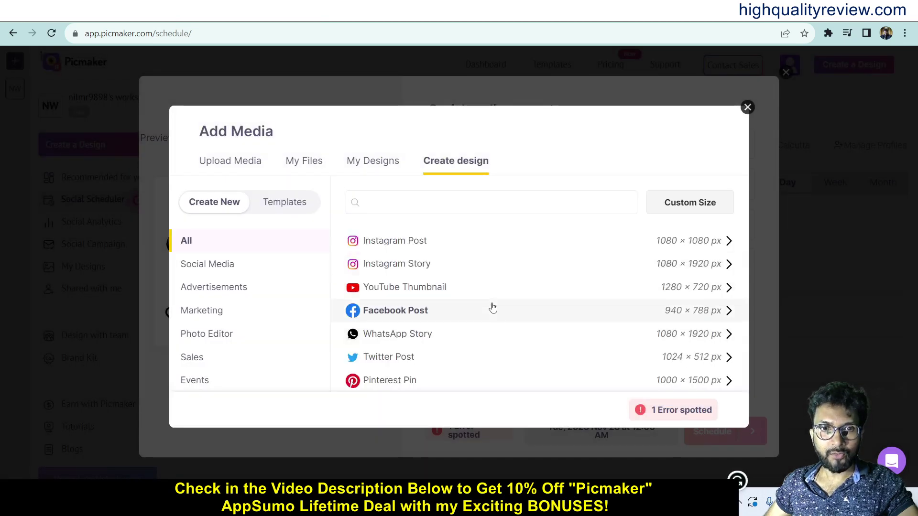
{"action": "scroll", "coordinate": [423, 379], "scroll_direction": "down", "scroll_amount": 1}
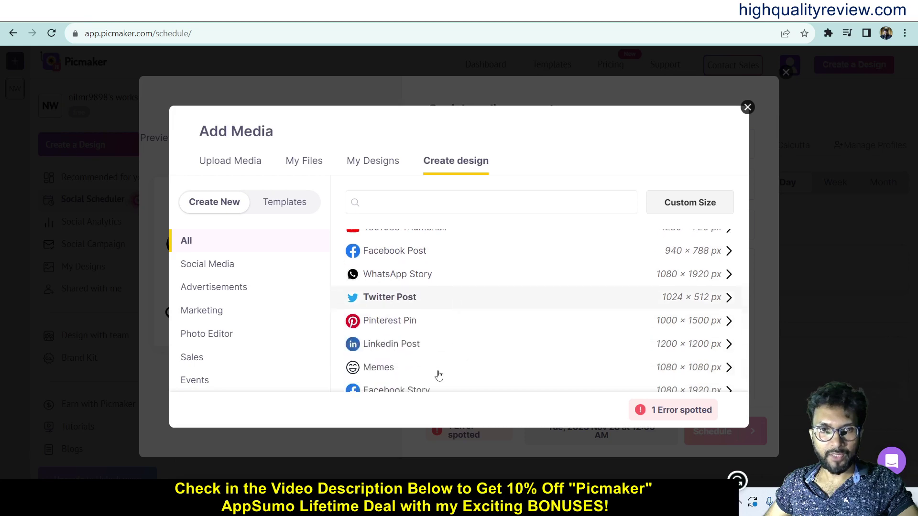
{"action": "left_click", "coordinate": [393, 322]}
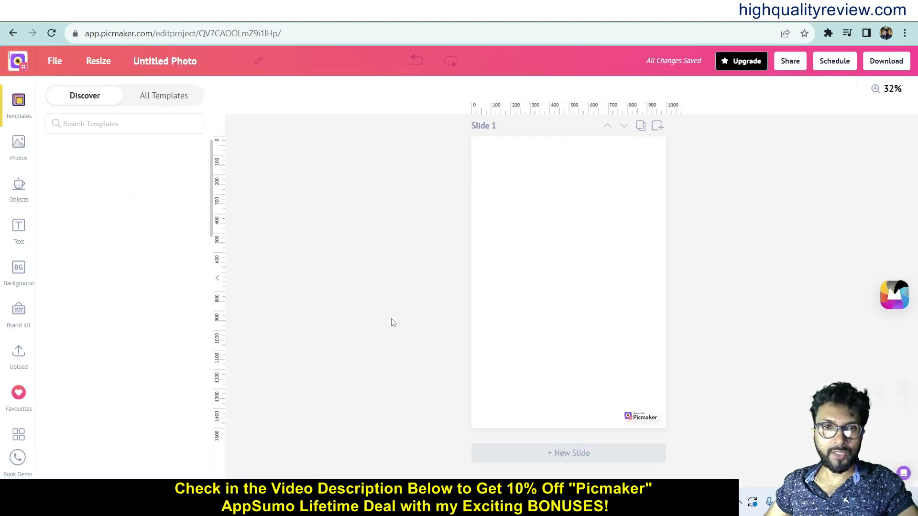
- Apply the St. Patrick's Day recipe template to the slide
{"action": "scroll", "coordinate": [122, 267], "scroll_direction": "down", "scroll_amount": 1}
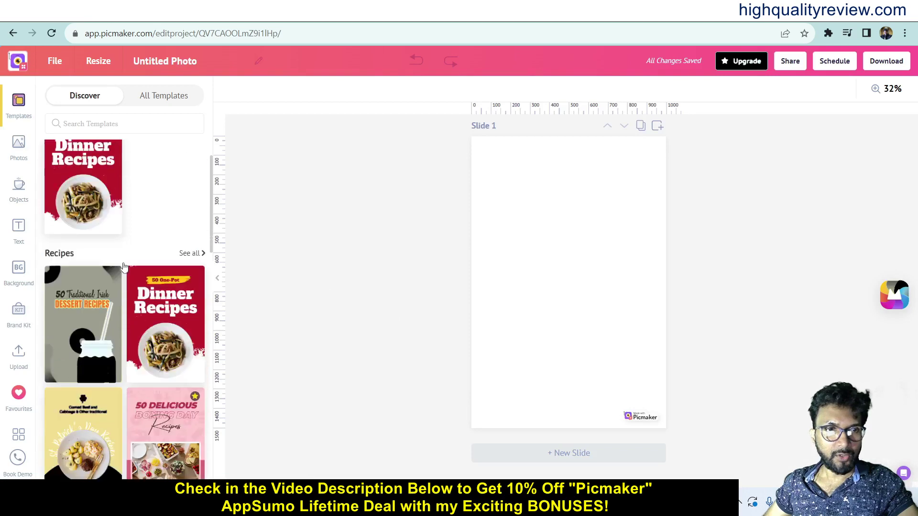
{"action": "scroll", "coordinate": [123, 266], "scroll_direction": "down", "scroll_amount": 2}
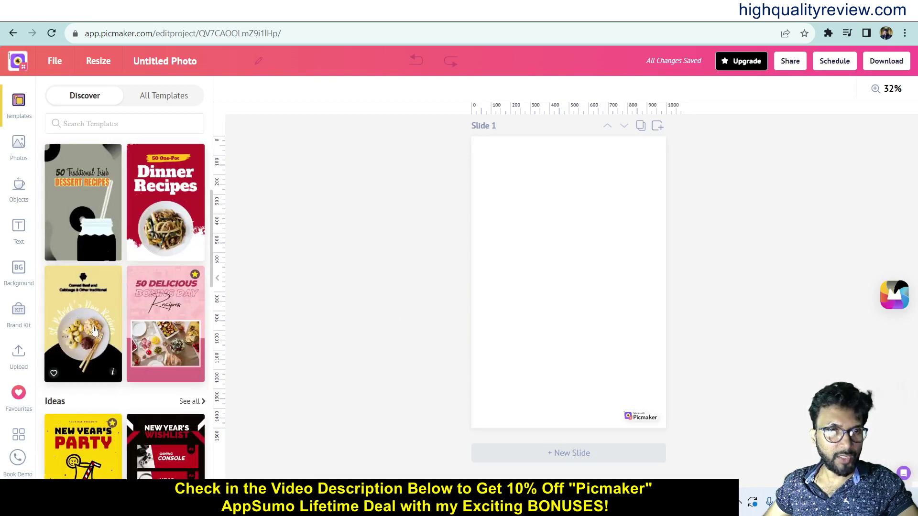
{"action": "left_click", "coordinate": [94, 330]}
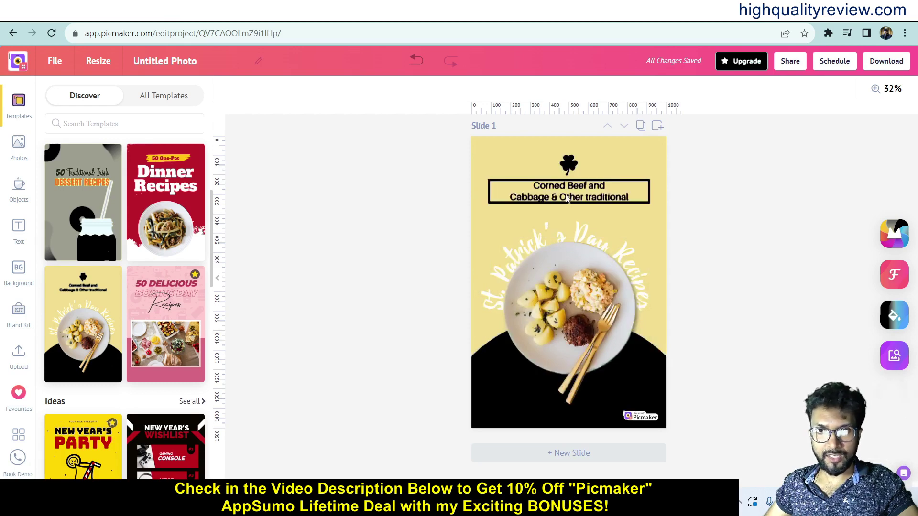
- Change the slide background from yellow to light blue
{"action": "left_click", "coordinate": [651, 191]}
{"action": "left_click", "coordinate": [232, 90]}
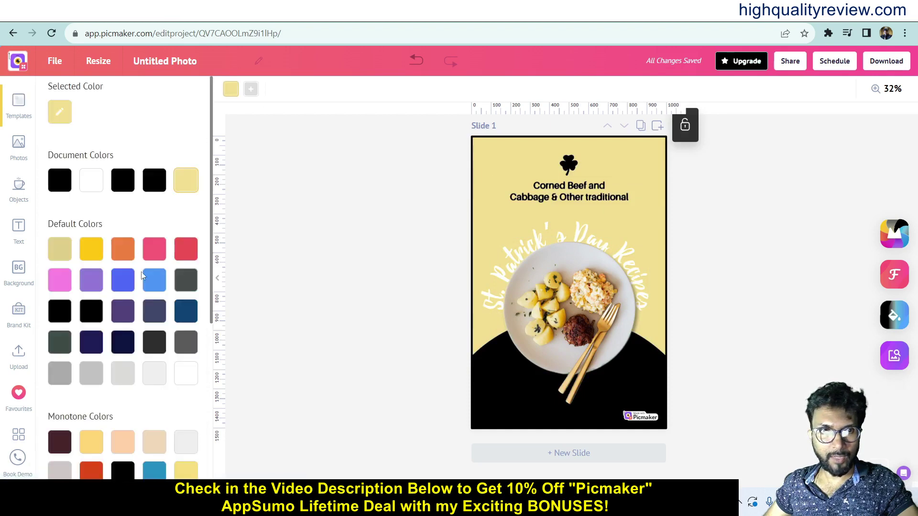
{"action": "left_click", "coordinate": [151, 284]}
{"action": "left_click", "coordinate": [308, 258]}
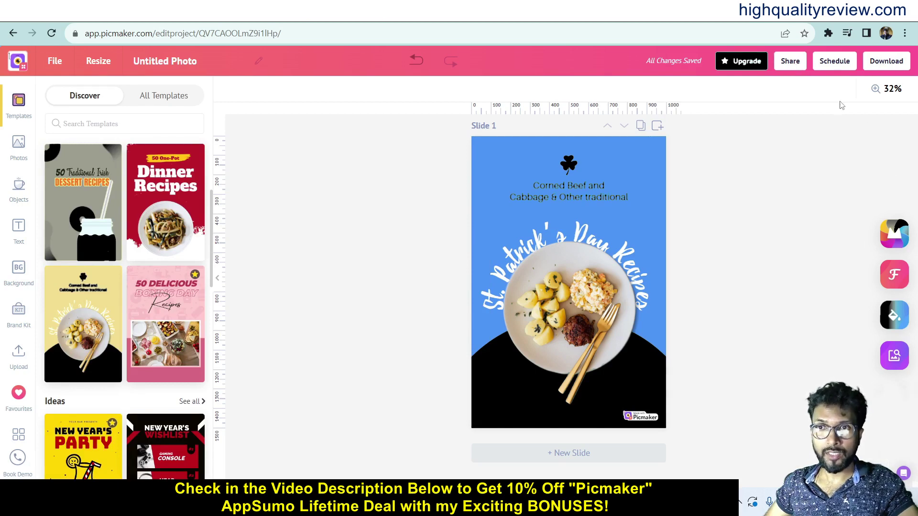
- Send the blue pin to the scheduled Pinterest post and review the post form
{"action": "left_click", "coordinate": [835, 62]}
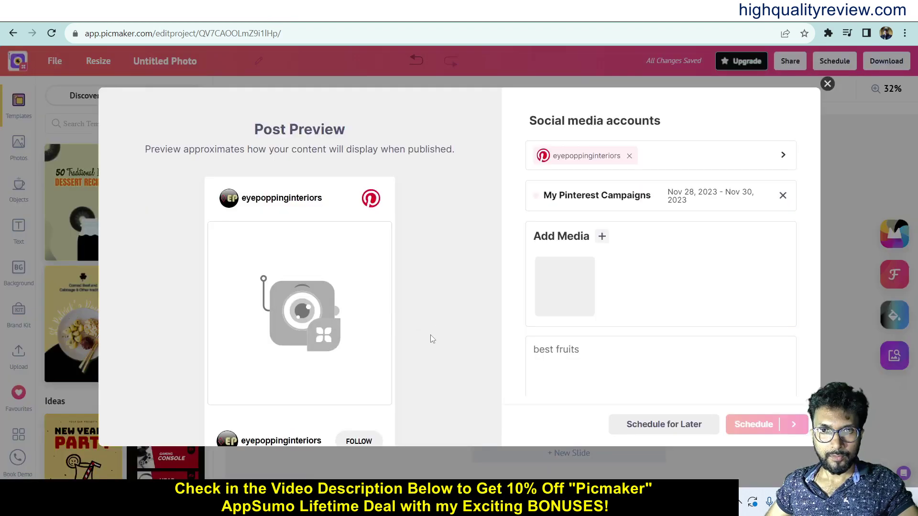
{"action": "scroll", "coordinate": [368, 335], "scroll_direction": "down", "scroll_amount": 3}
{"action": "scroll", "coordinate": [321, 279], "scroll_direction": "up", "scroll_amount": 2}
{"action": "scroll", "coordinate": [298, 280], "scroll_direction": "up", "scroll_amount": 2}
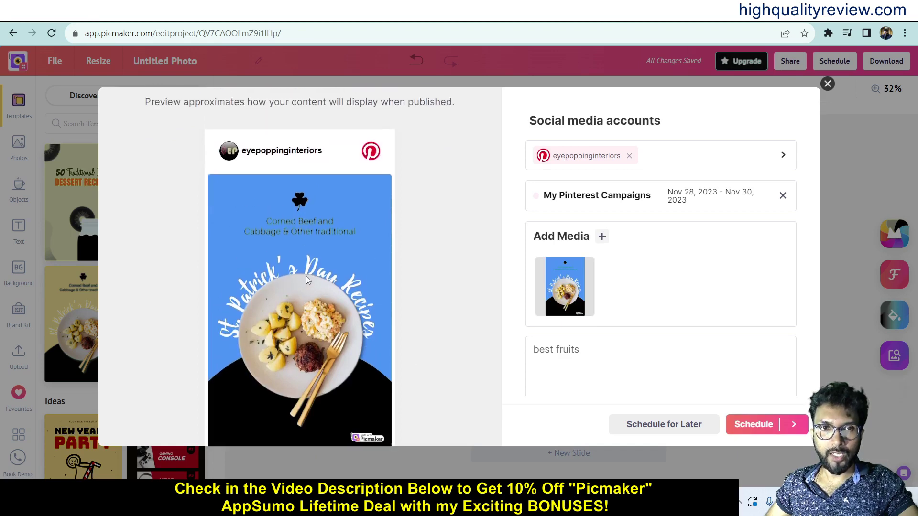
{"action": "scroll", "coordinate": [414, 323], "scroll_direction": "down", "scroll_amount": 3}
{"action": "scroll", "coordinate": [634, 335], "scroll_direction": "down", "scroll_amount": 3}
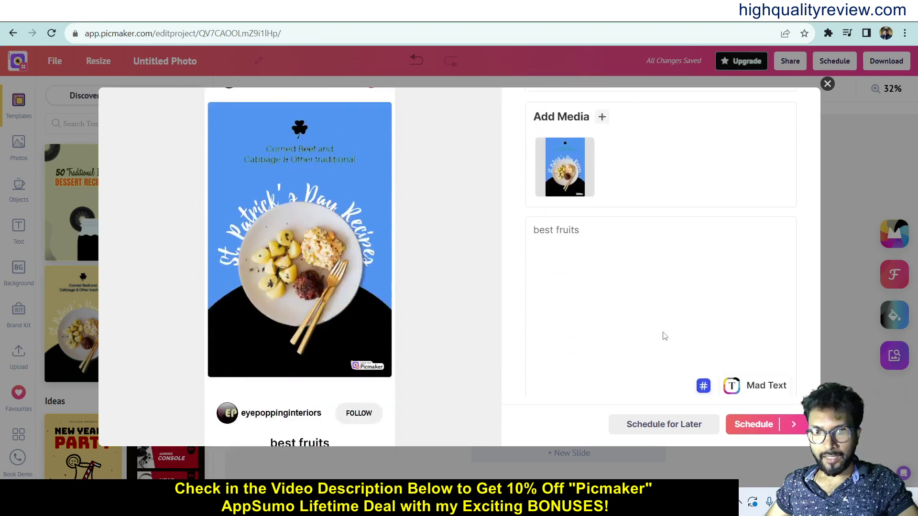
{"action": "scroll", "coordinate": [593, 235], "scroll_direction": "down", "scroll_amount": 2}
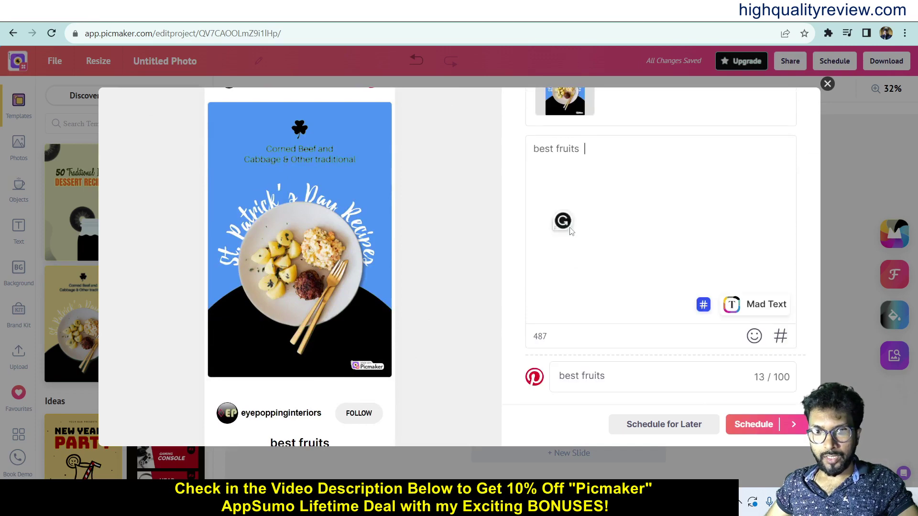
{"action": "scroll", "coordinate": [569, 239], "scroll_direction": "down", "scroll_amount": 2}
- Check the pin title and destination link, keep the post open, and return to the dashboard
{"action": "left_click", "coordinate": [618, 296]}
{"action": "left_click", "coordinate": [710, 333]}
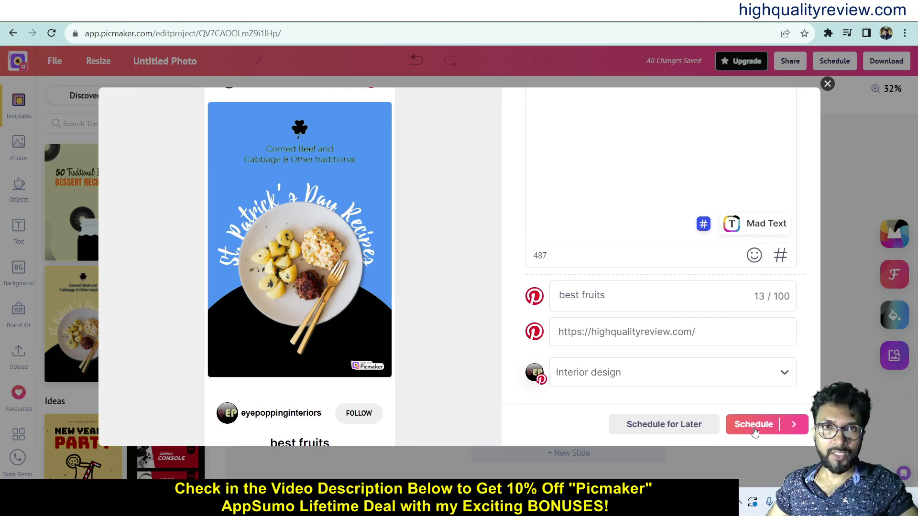
{"action": "left_click", "coordinate": [828, 84]}
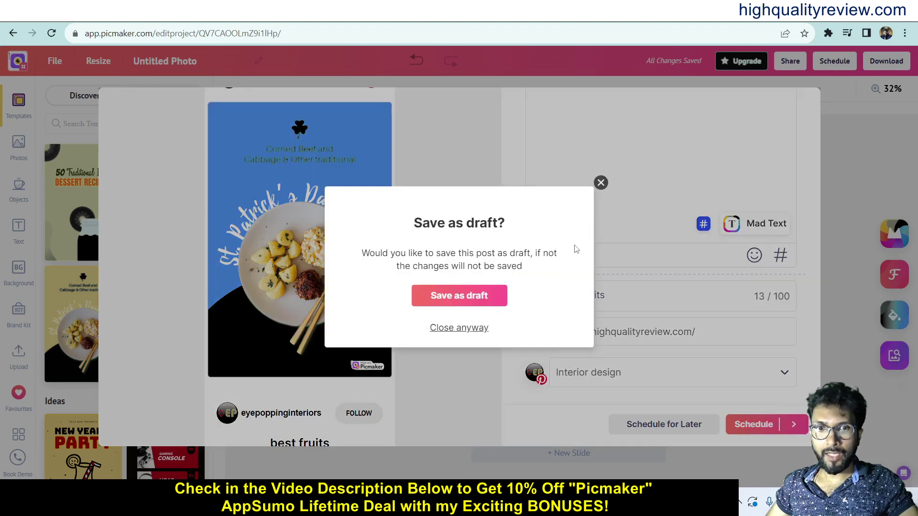
{"action": "left_click", "coordinate": [602, 183]}
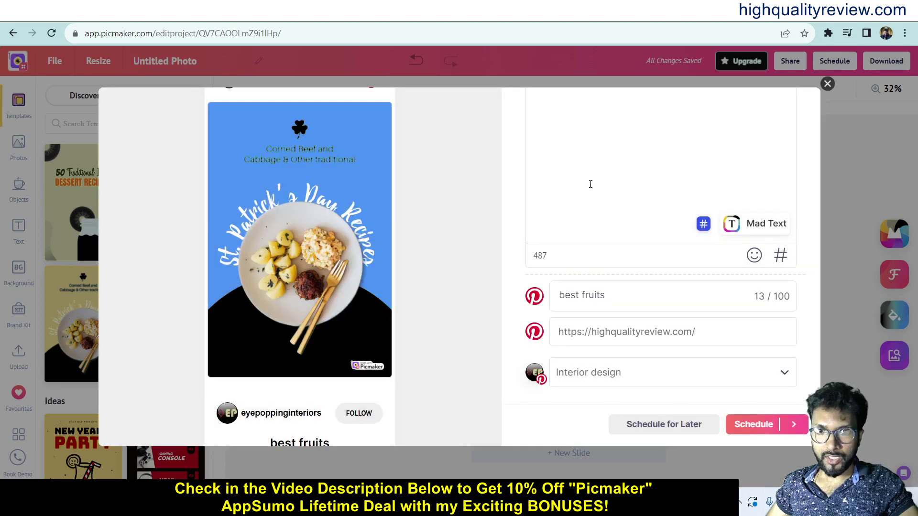
{"action": "scroll", "coordinate": [483, 299], "scroll_direction": "up", "scroll_amount": 3}
{"action": "scroll", "coordinate": [655, 264], "scroll_direction": "up", "scroll_amount": 5}
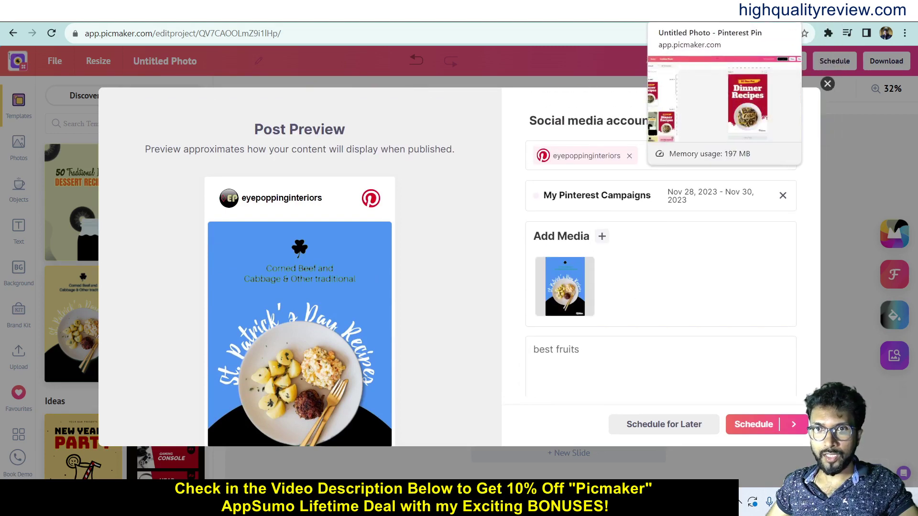
{"action": "left_click", "coordinate": [694, 11]}
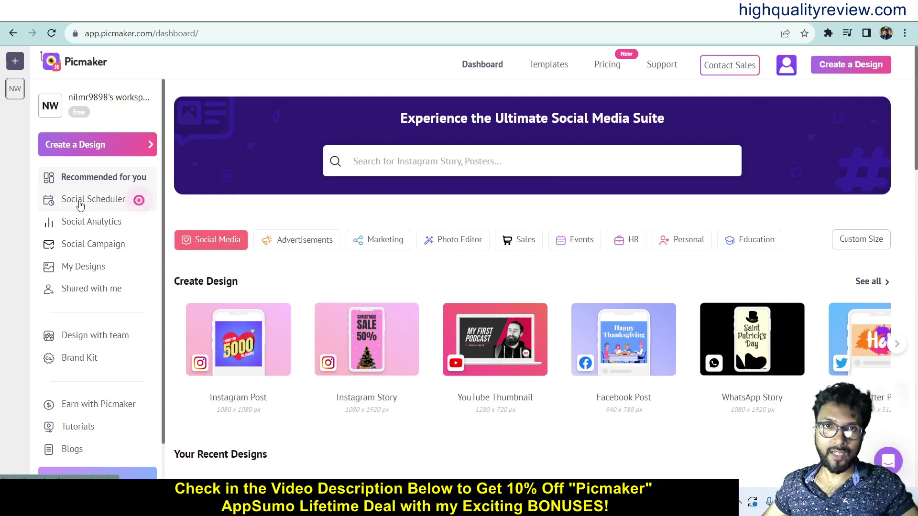
- Look over the Advanced Analytics page, then view all saved projects in My Designs
{"action": "left_click", "coordinate": [82, 226]}
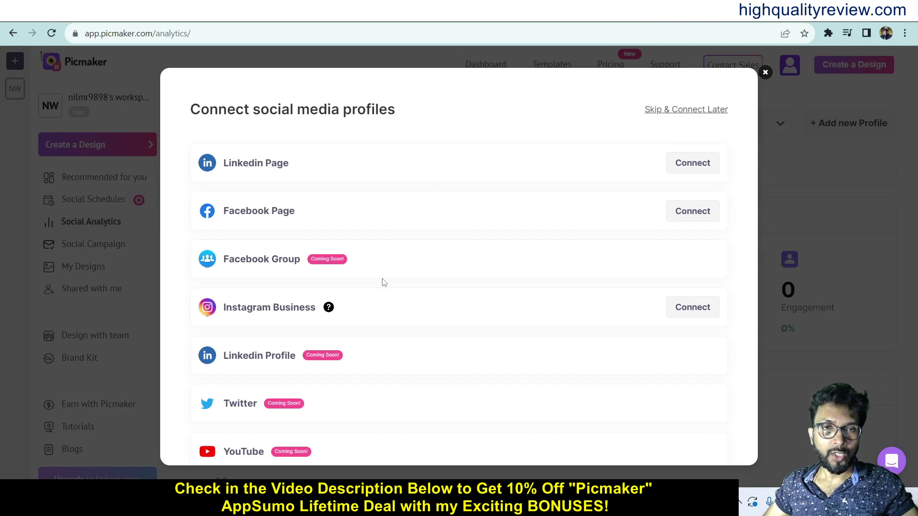
{"action": "left_click", "coordinate": [765, 73]}
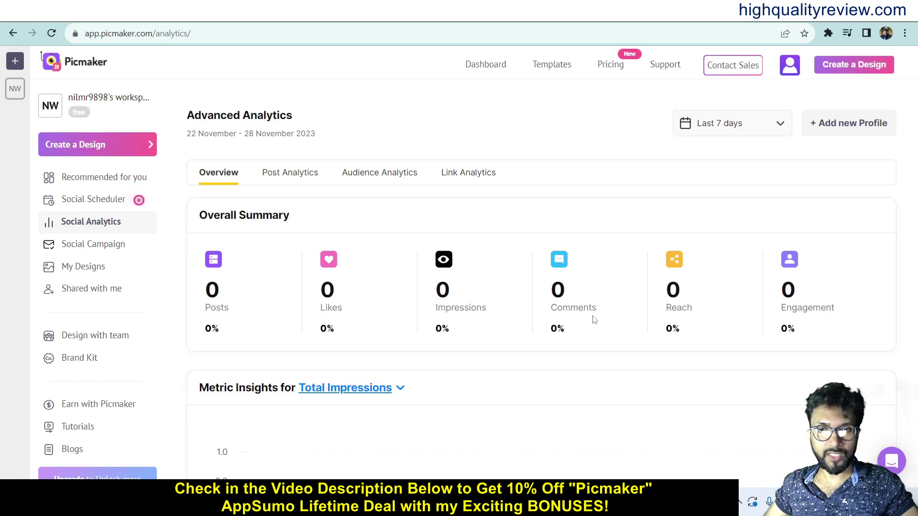
{"action": "scroll", "coordinate": [567, 385], "scroll_direction": "down", "scroll_amount": 3}
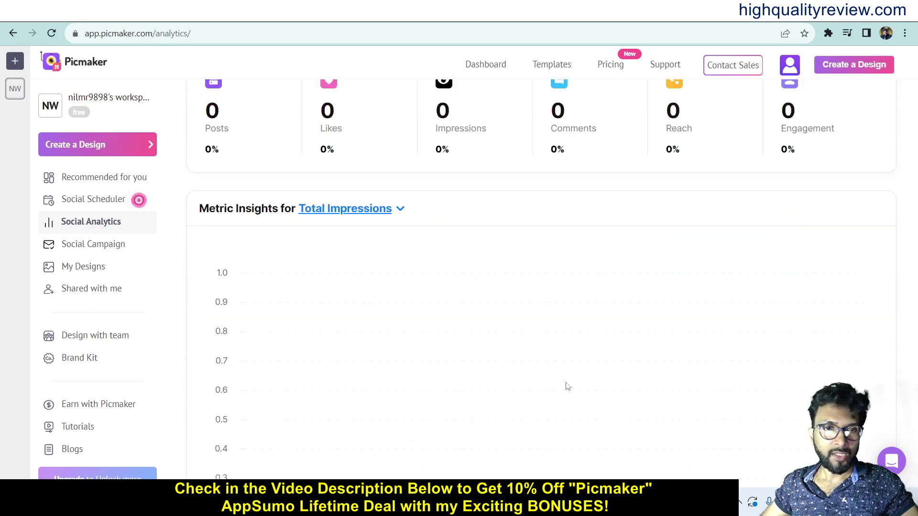
{"action": "scroll", "coordinate": [555, 388], "scroll_direction": "up", "scroll_amount": 3}
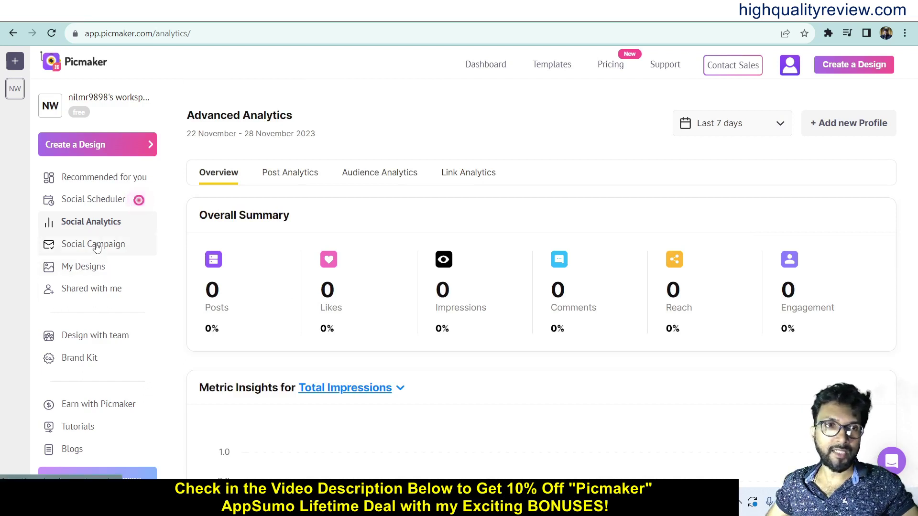
{"action": "left_click", "coordinate": [77, 271]}
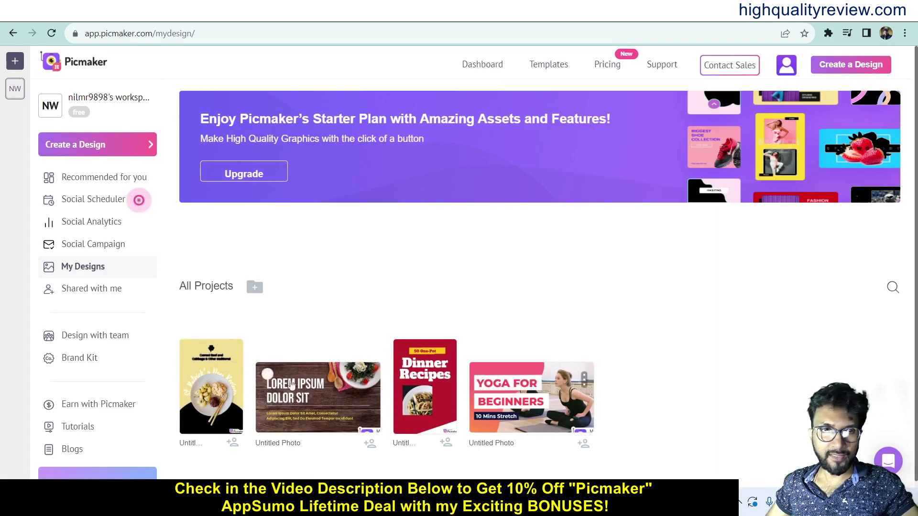
- Browse Shared with me and the team invite form, ending on Team (1) with only the owner
{"action": "left_click", "coordinate": [81, 296]}
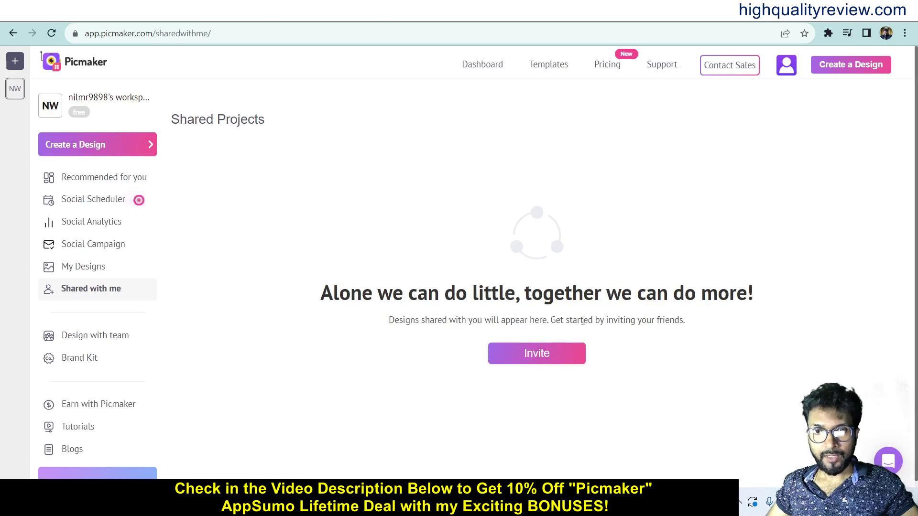
{"action": "left_click", "coordinate": [543, 356]}
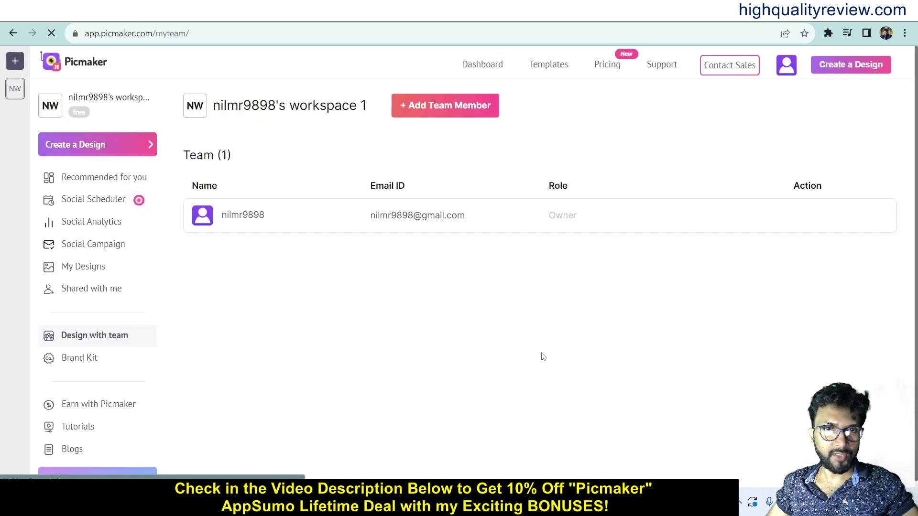
{"action": "left_click", "coordinate": [427, 110]}
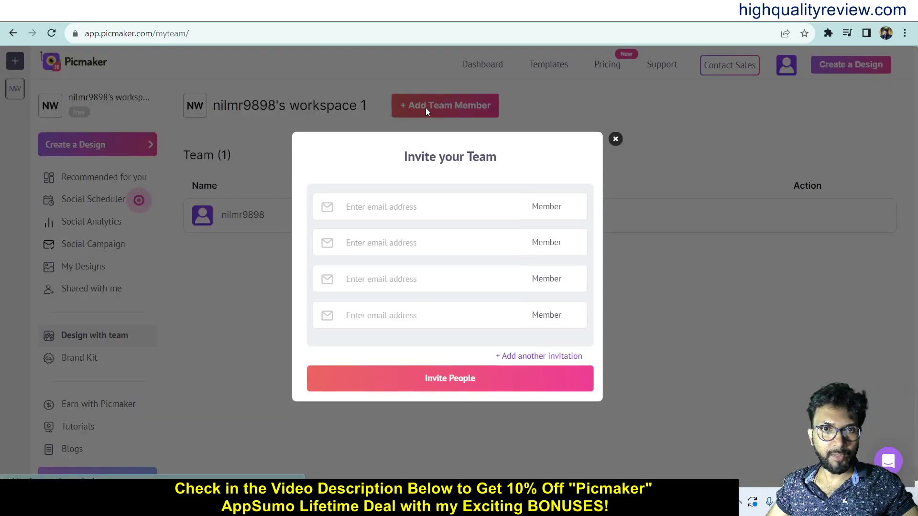
{"action": "left_click", "coordinate": [370, 203]}
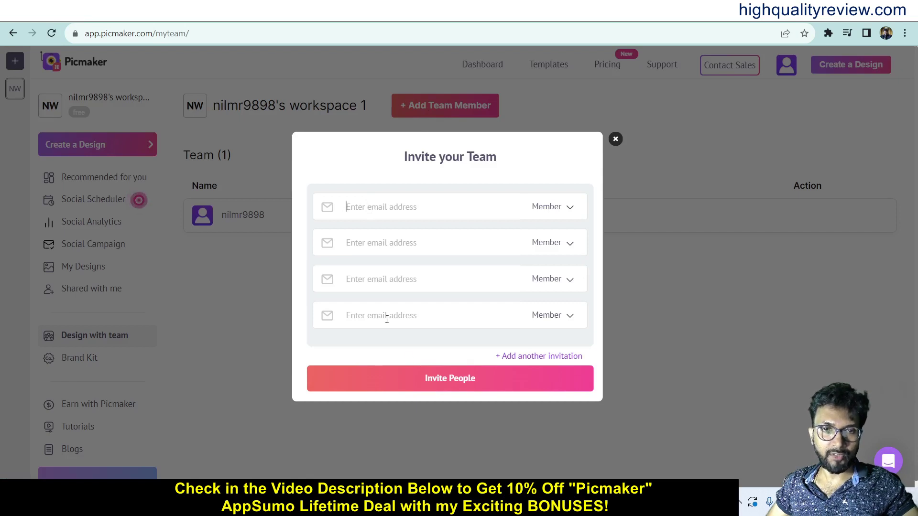
{"action": "left_click", "coordinate": [634, 156]}
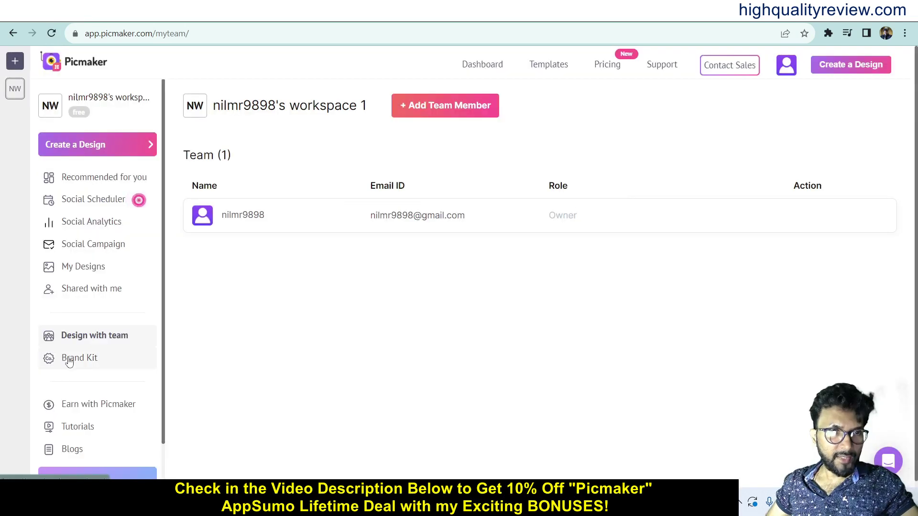
- Inspect Brand Kit 1's empty logo, colour, font, template and asset sections, then go back to the dashboard
{"action": "left_click", "coordinate": [69, 363]}
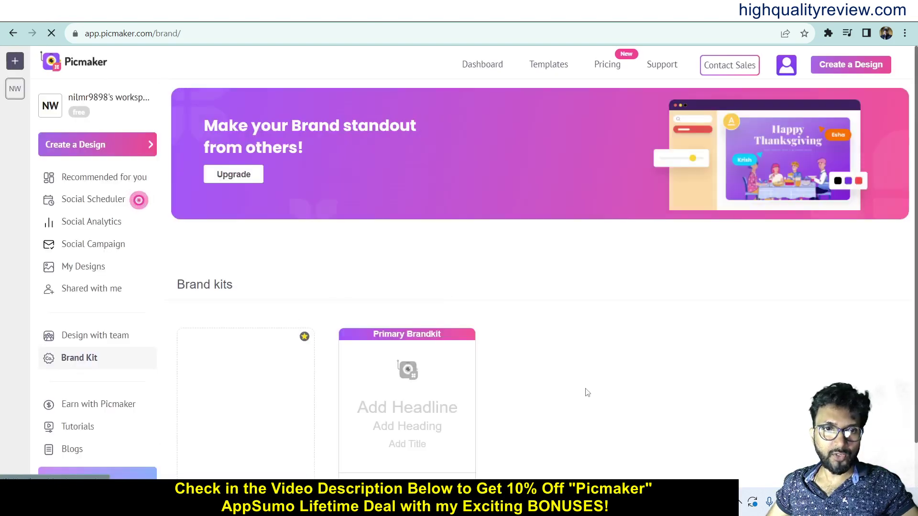
{"action": "scroll", "coordinate": [586, 389], "scroll_direction": "down", "scroll_amount": 1}
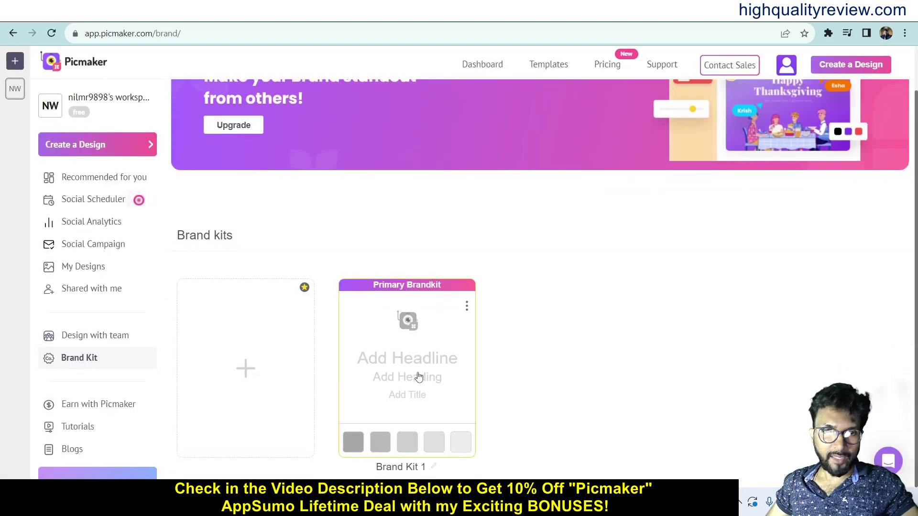
{"action": "left_click", "coordinate": [406, 365]}
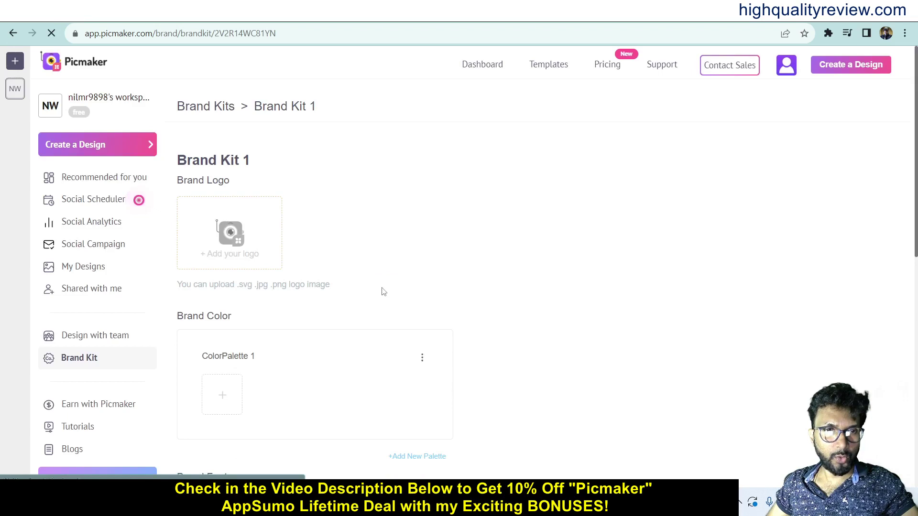
{"action": "scroll", "coordinate": [335, 306], "scroll_direction": "down", "scroll_amount": 5}
{"action": "scroll", "coordinate": [335, 301], "scroll_direction": "down", "scroll_amount": 5}
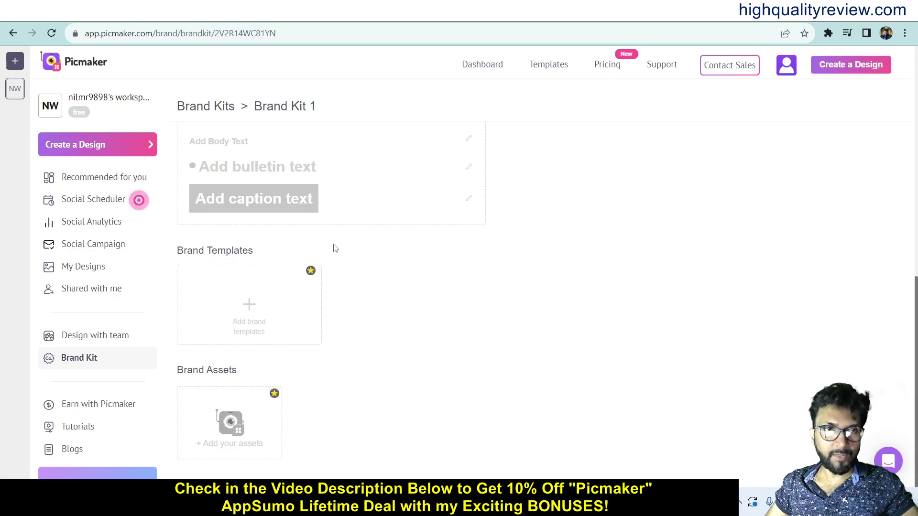
{"action": "left_click", "coordinate": [95, 68]}
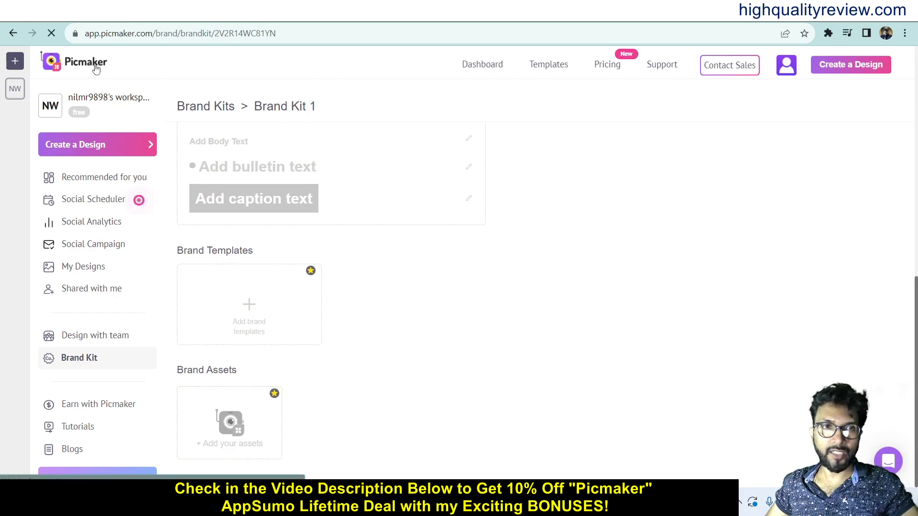